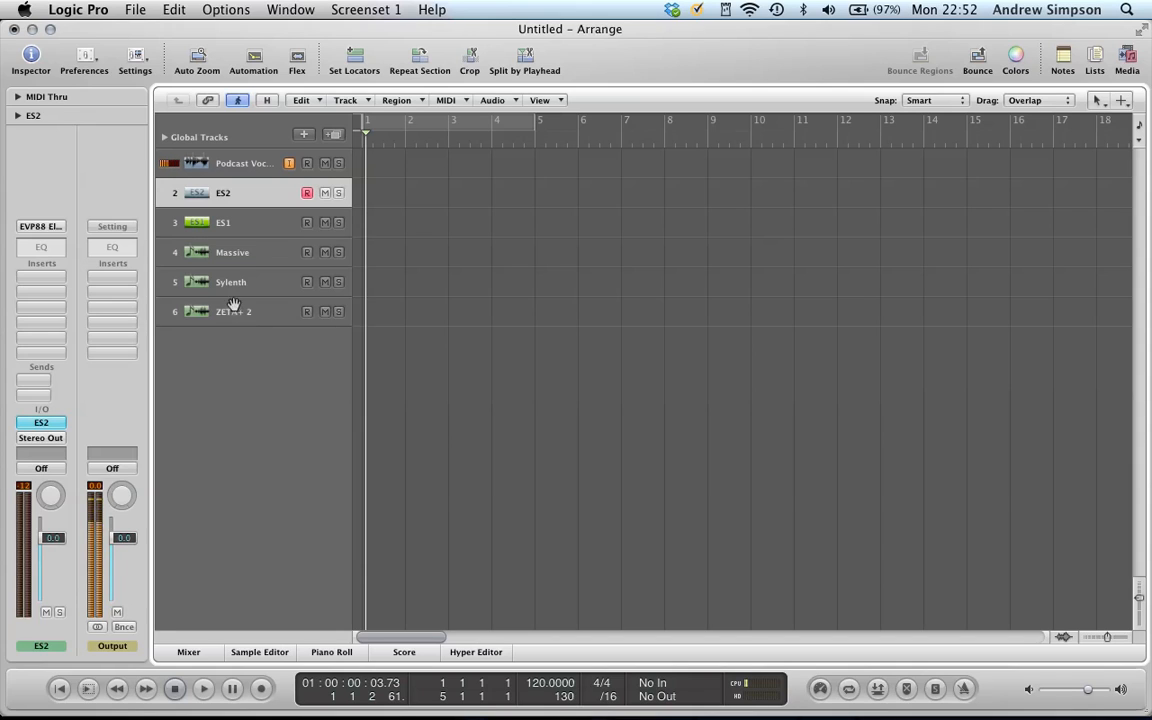
Step: Select the Massive, Sylenth and ZETA+ 2 tracks one after another to review their assigned instruments
{"action": "left_click", "coordinate": [242, 252]}
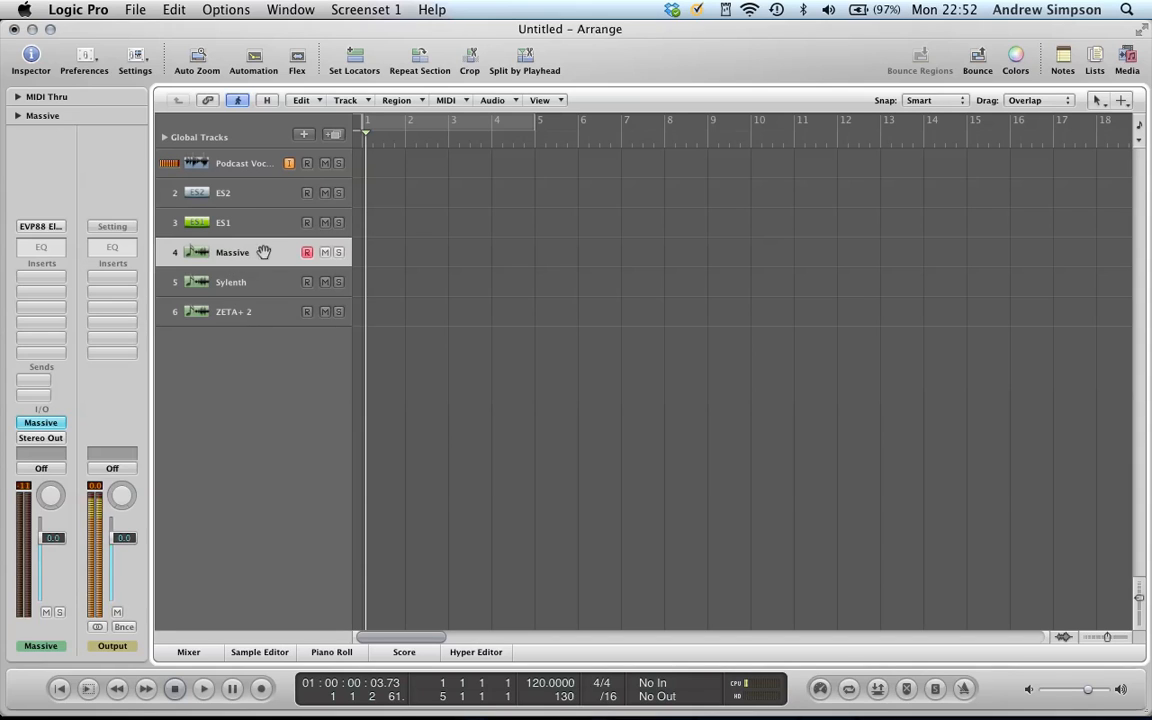
{"action": "left_click", "coordinate": [237, 283]}
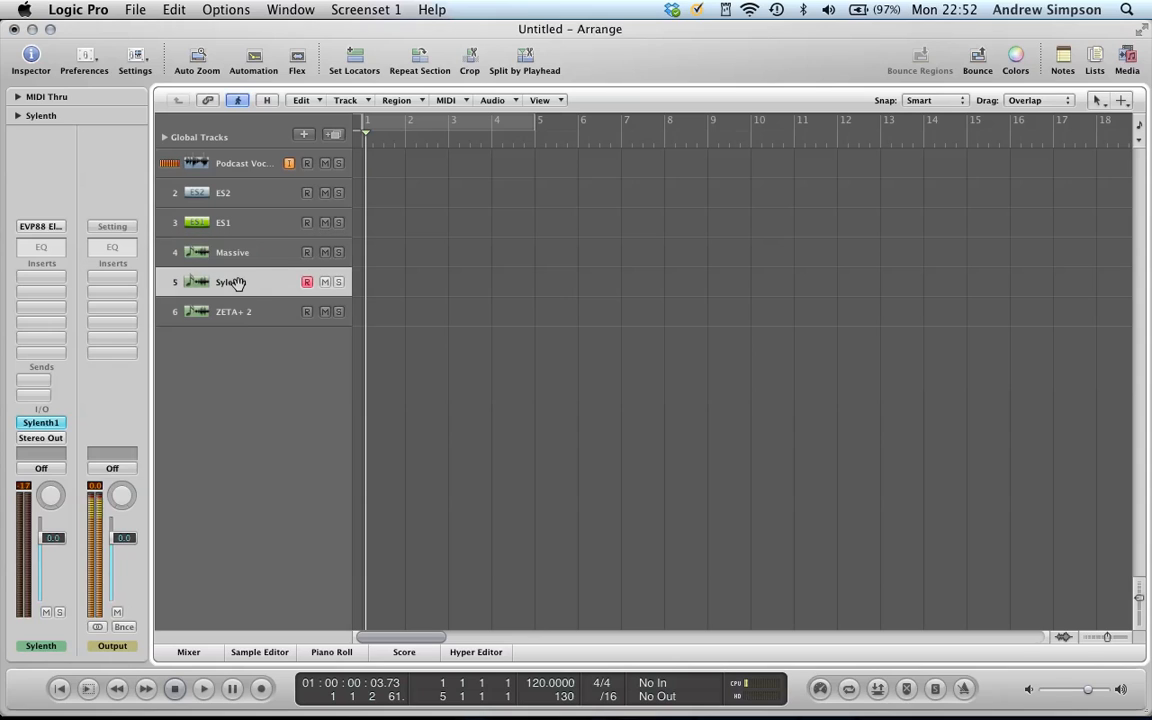
{"action": "left_click", "coordinate": [253, 314]}
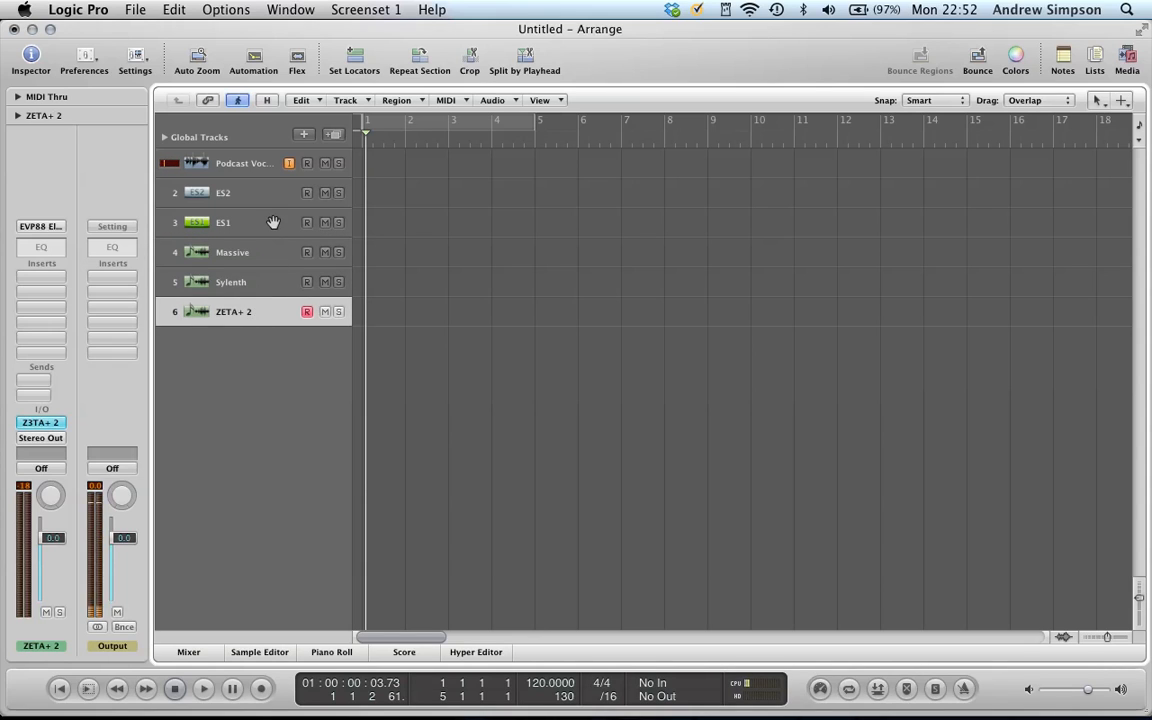
Step: Open the ES2 synthesizer on the ES2 track and switch on its oscillators 2 and 3
{"action": "left_click", "coordinate": [226, 193]}
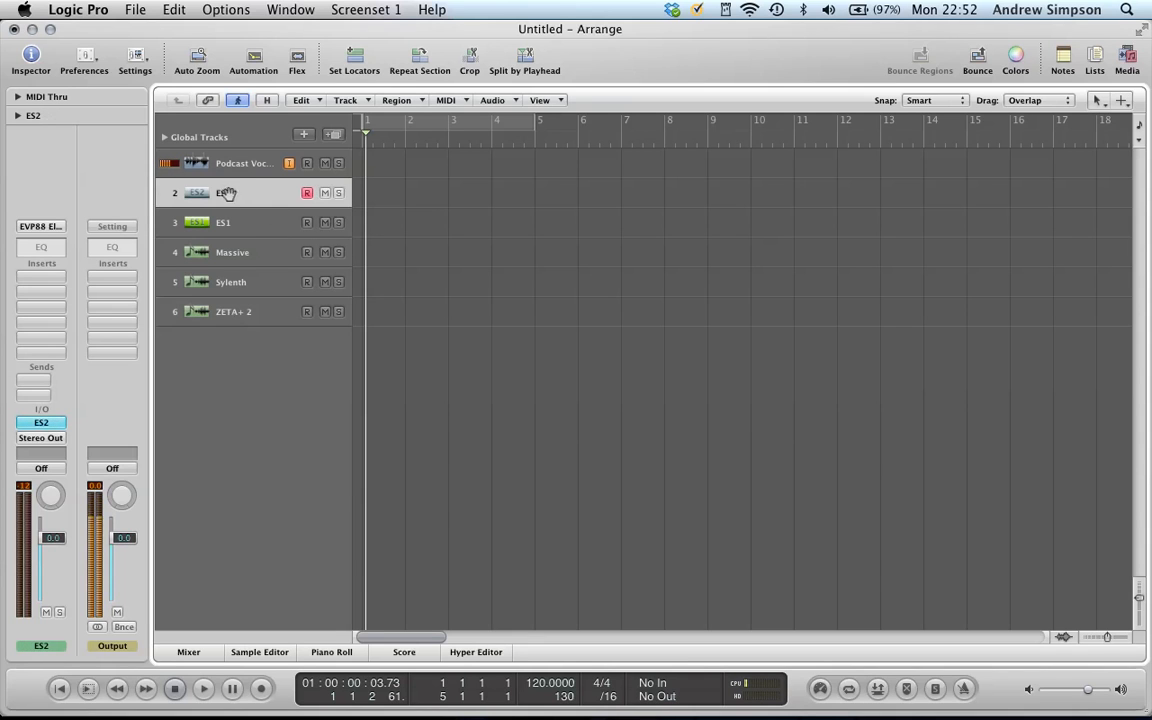
{"action": "left_click", "coordinate": [41, 422]}
{"action": "left_click_drag", "start_coordinate": [490, 36], "coordinate": [424, 50]}
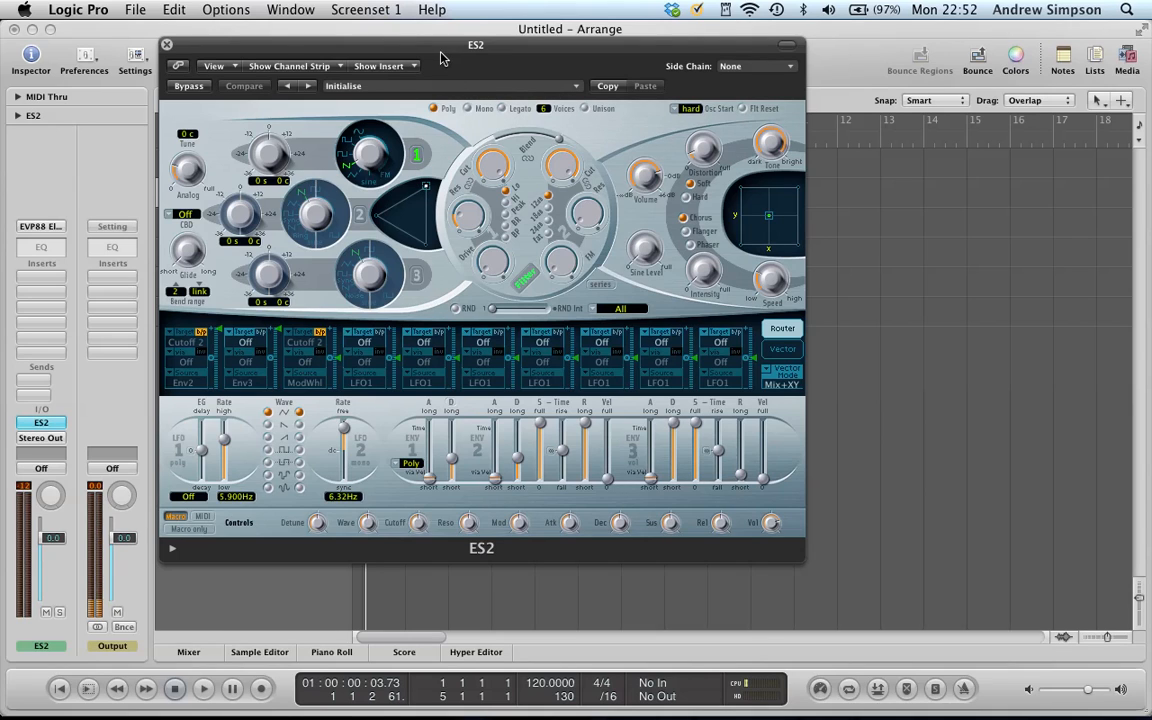
{"action": "left_click_drag", "start_coordinate": [445, 52], "coordinate": [494, 35]}
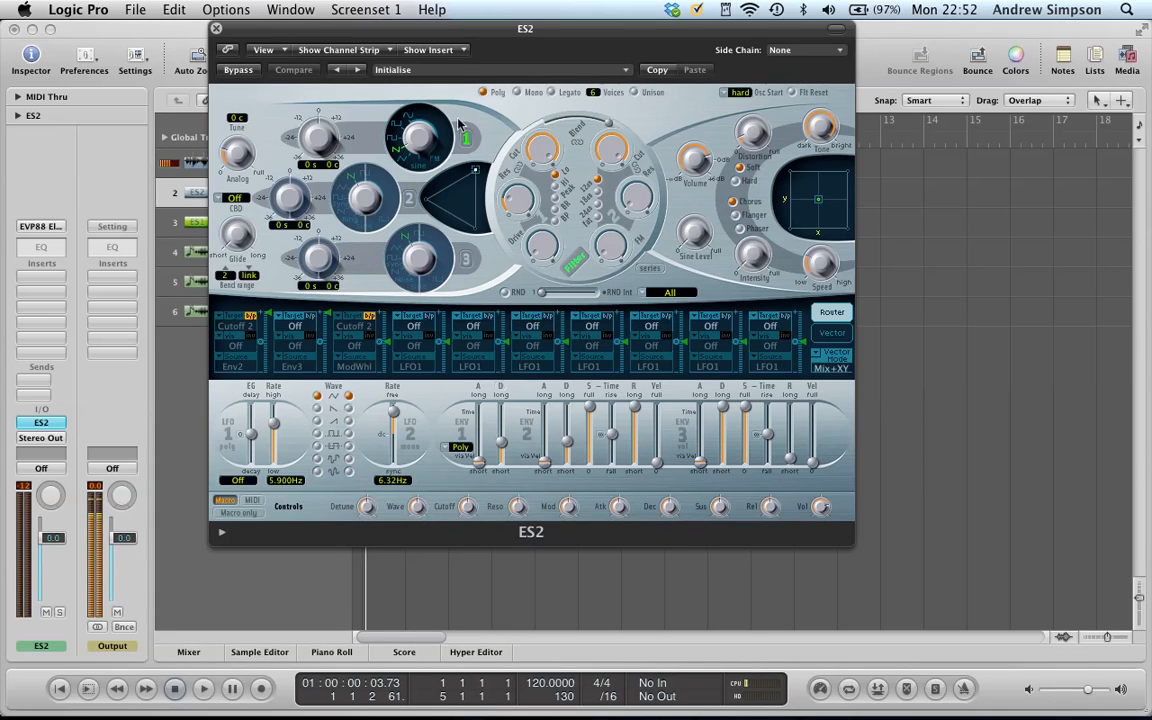
{"action": "left_click", "coordinate": [409, 198]}
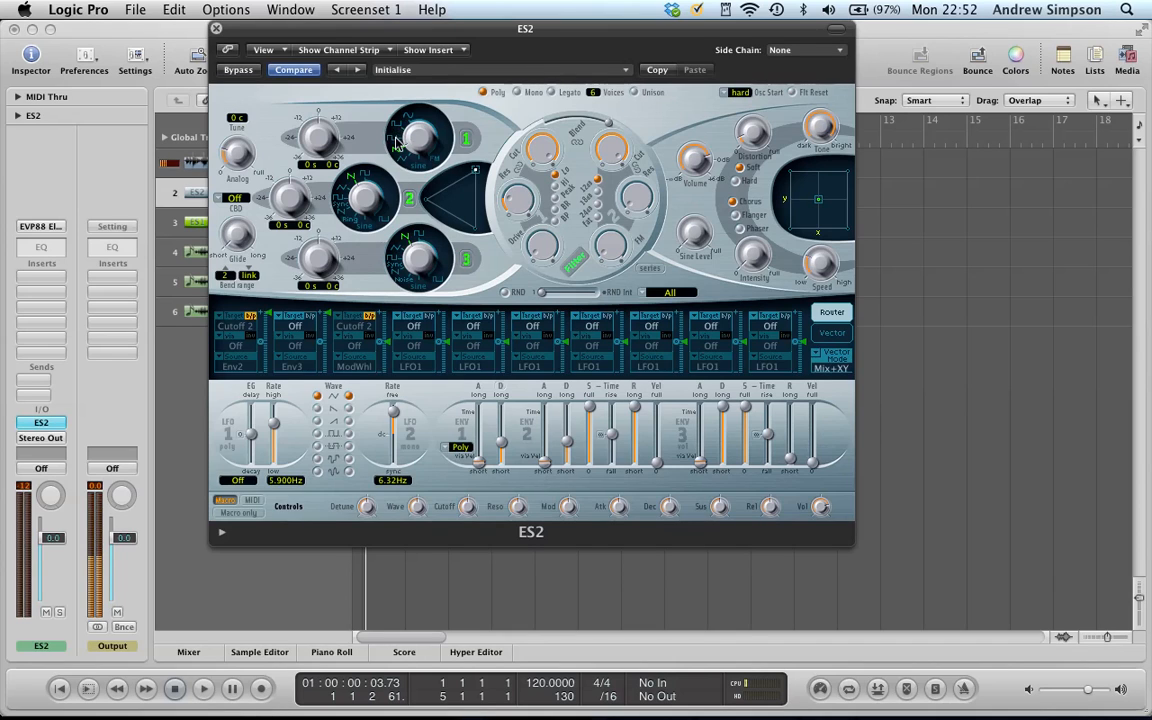
Step: Show the on-screen musical typing keyboard and audition different oscillator 1 waveforms with a test note, ending on sine
{"action": "key", "text": "super+k"}
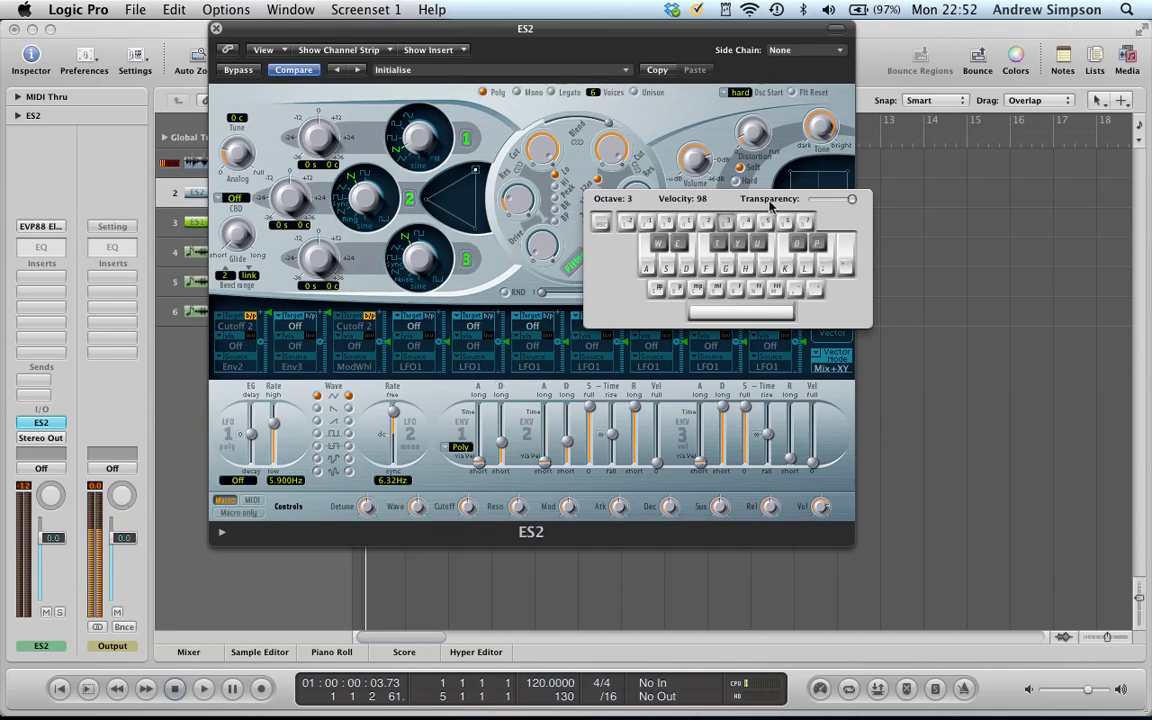
{"action": "left_click_drag", "start_coordinate": [707, 205], "coordinate": [619, 318]}
{"action": "key", "text": "a"}
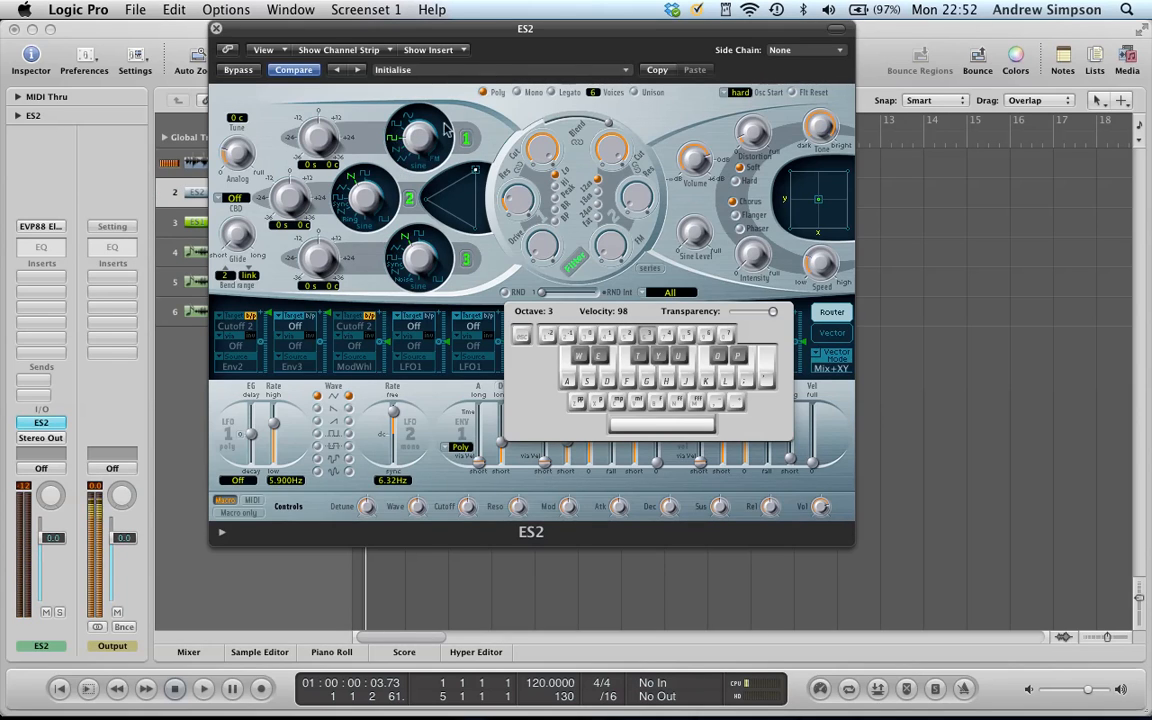
{"action": "key", "text": "a"}
{"action": "left_click", "coordinate": [403, 157]}
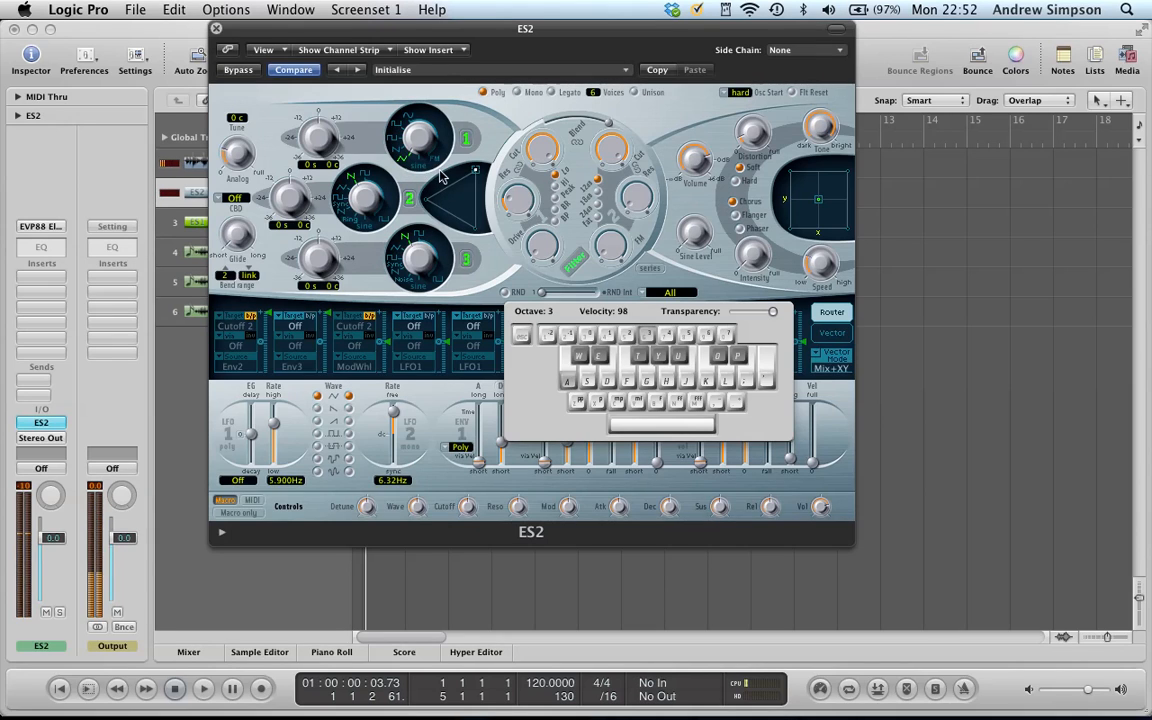
{"action": "key", "text": "a"}
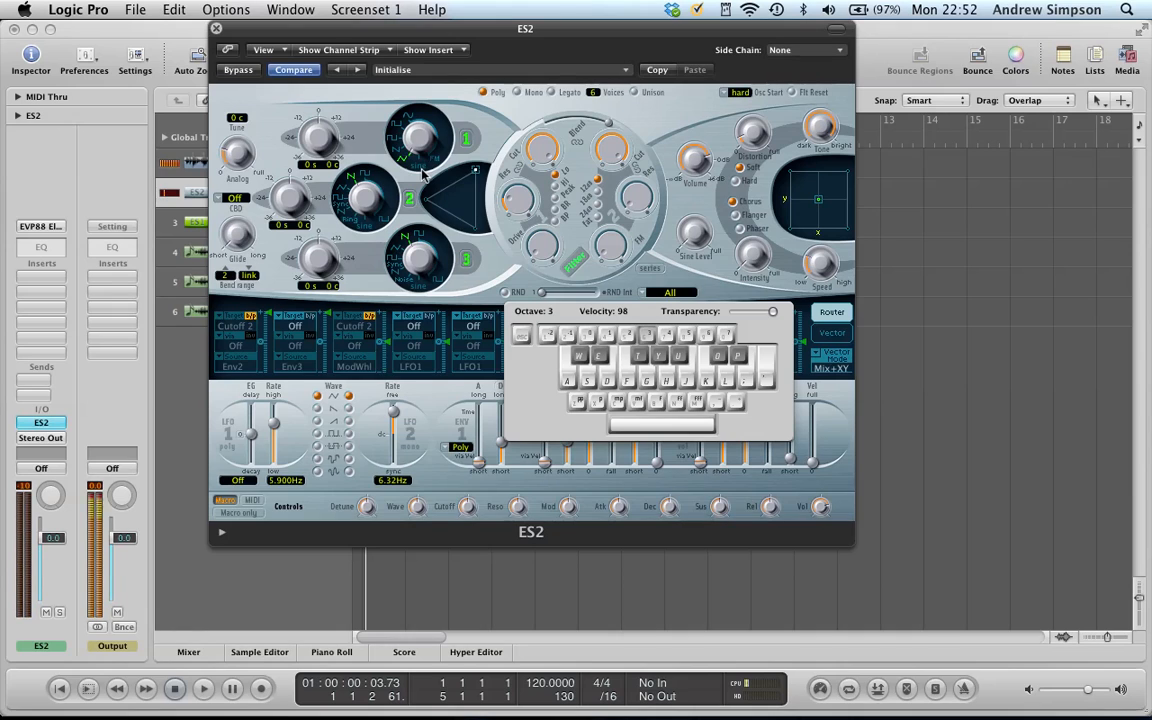
{"action": "key", "text": "a"}
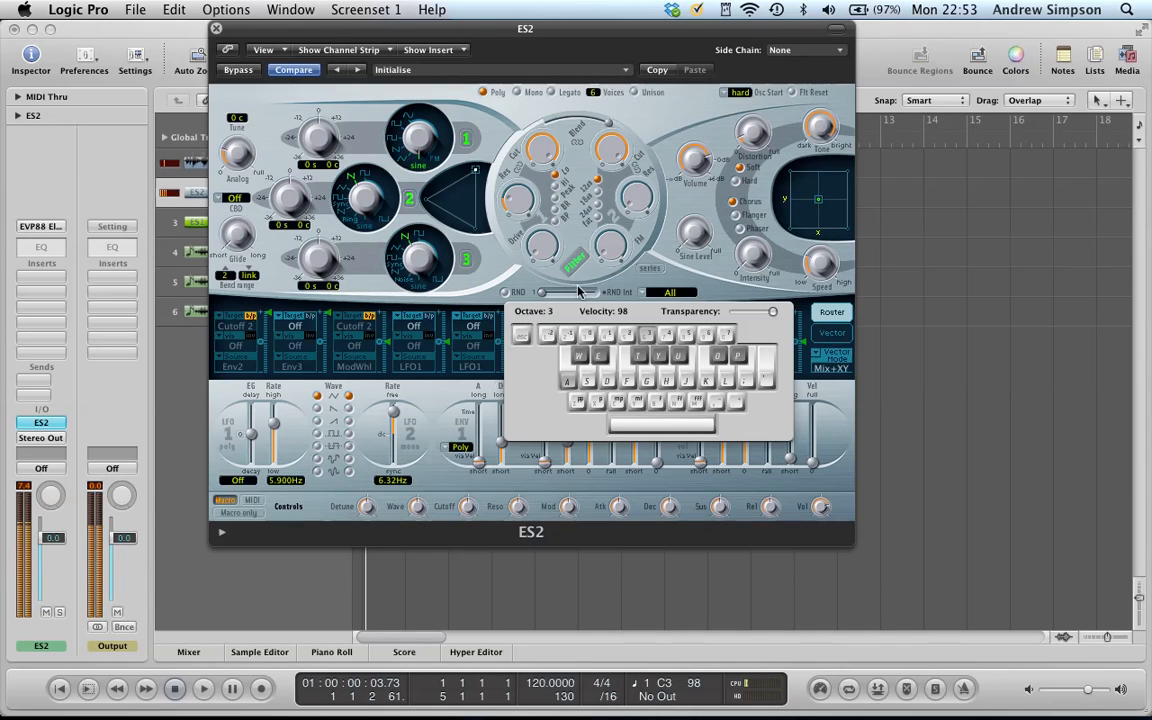
Step: Reposition the on-screen keyboard and browse the list of digital waveforms for oscillator 1
{"action": "left_click_drag", "start_coordinate": [615, 314], "coordinate": [536, 320]}
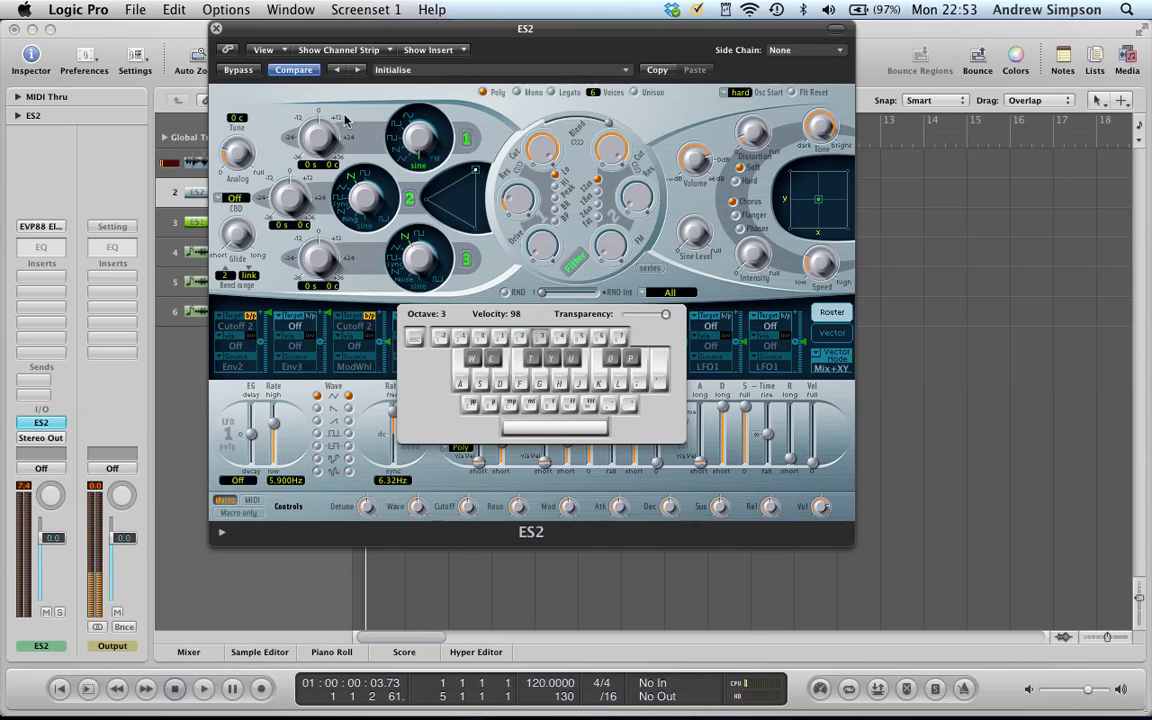
{"action": "left_click_drag", "start_coordinate": [508, 316], "coordinate": [641, 301]}
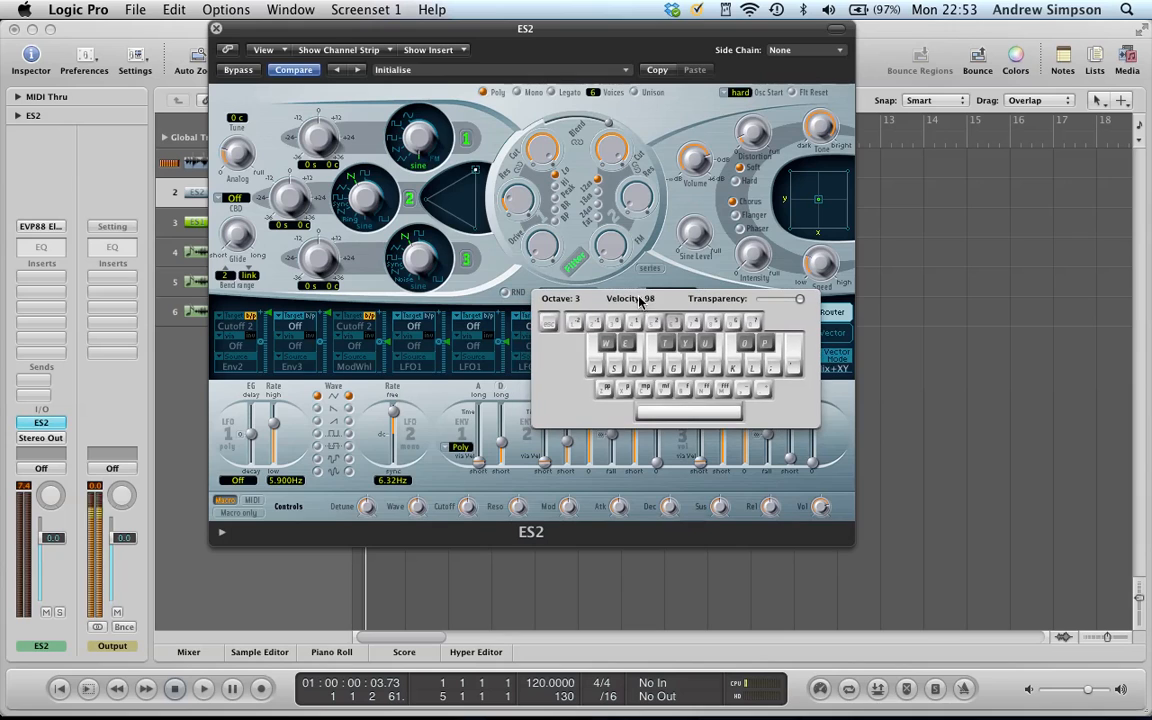
{"action": "left_click", "coordinate": [420, 170]}
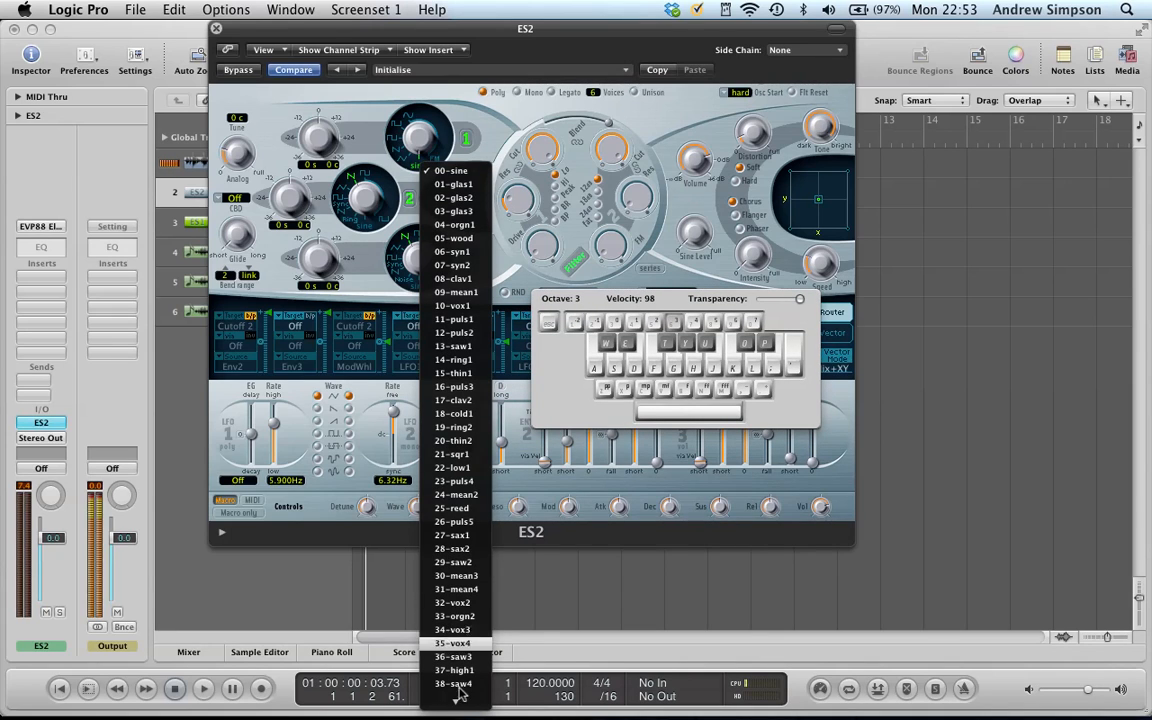
{"action": "mouse_move", "coordinate": [455, 702]}
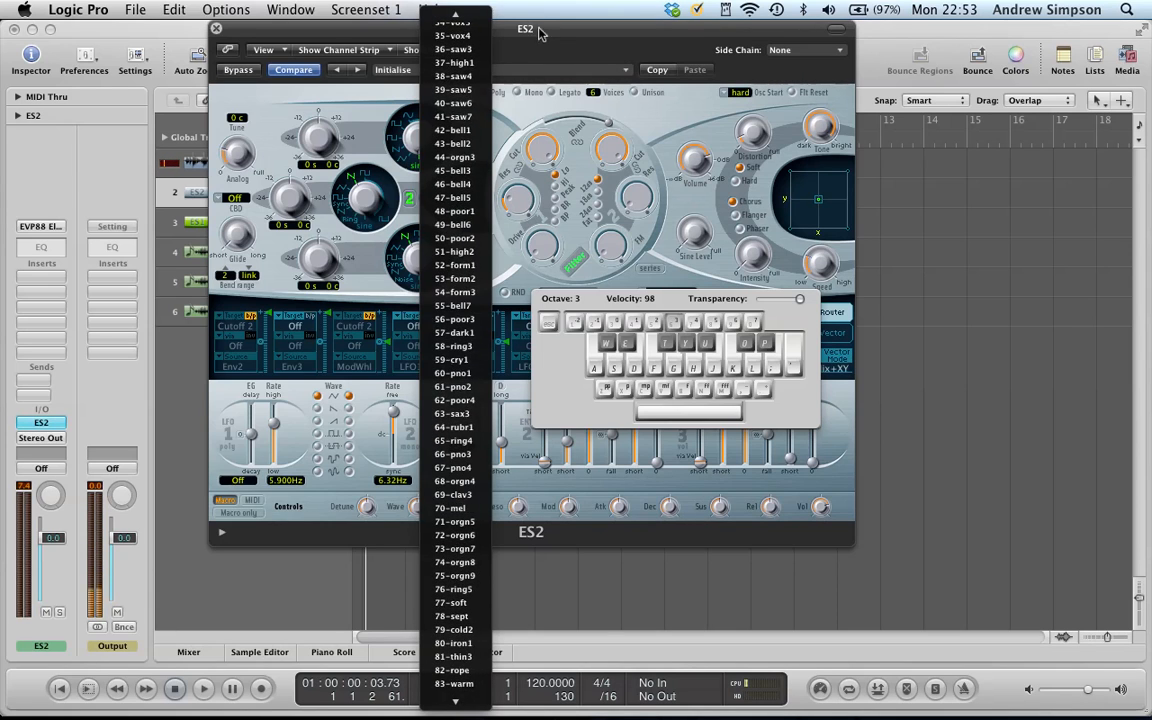
{"action": "left_click", "coordinate": [420, 175]}
Step: Try the 31-mean4 and 18-cold1 waveforms on oscillator 1, playing a test note with each
{"action": "left_click", "coordinate": [422, 173]}
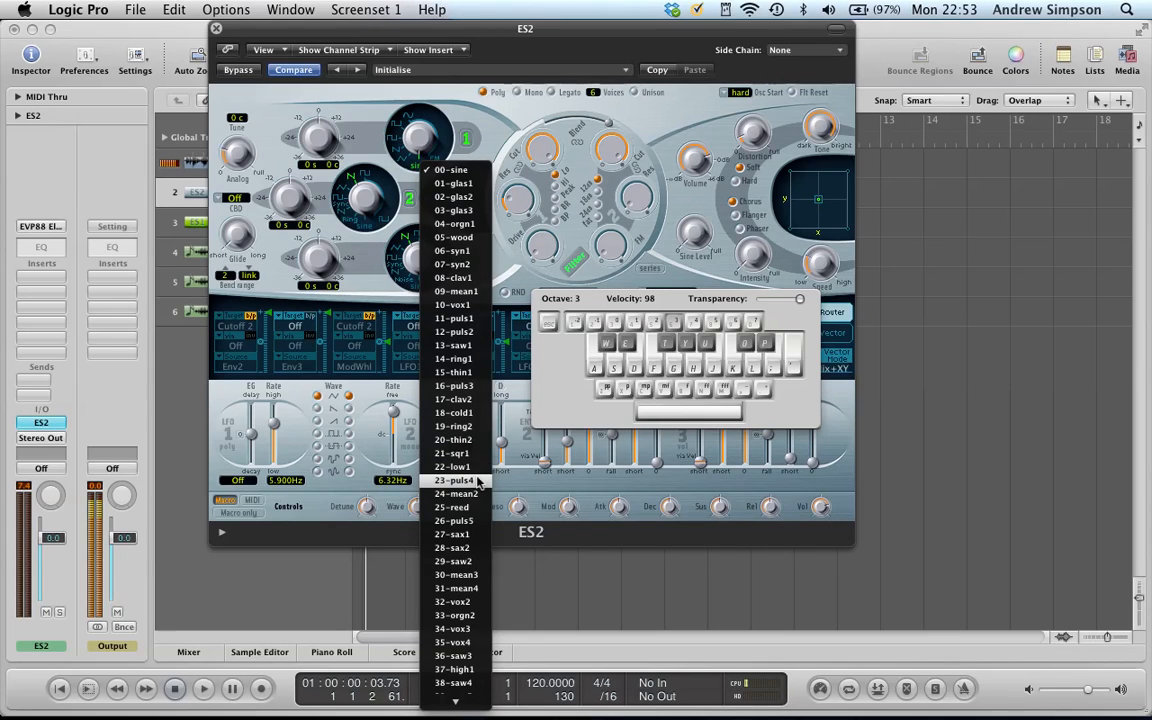
{"action": "left_click", "coordinate": [472, 590]}
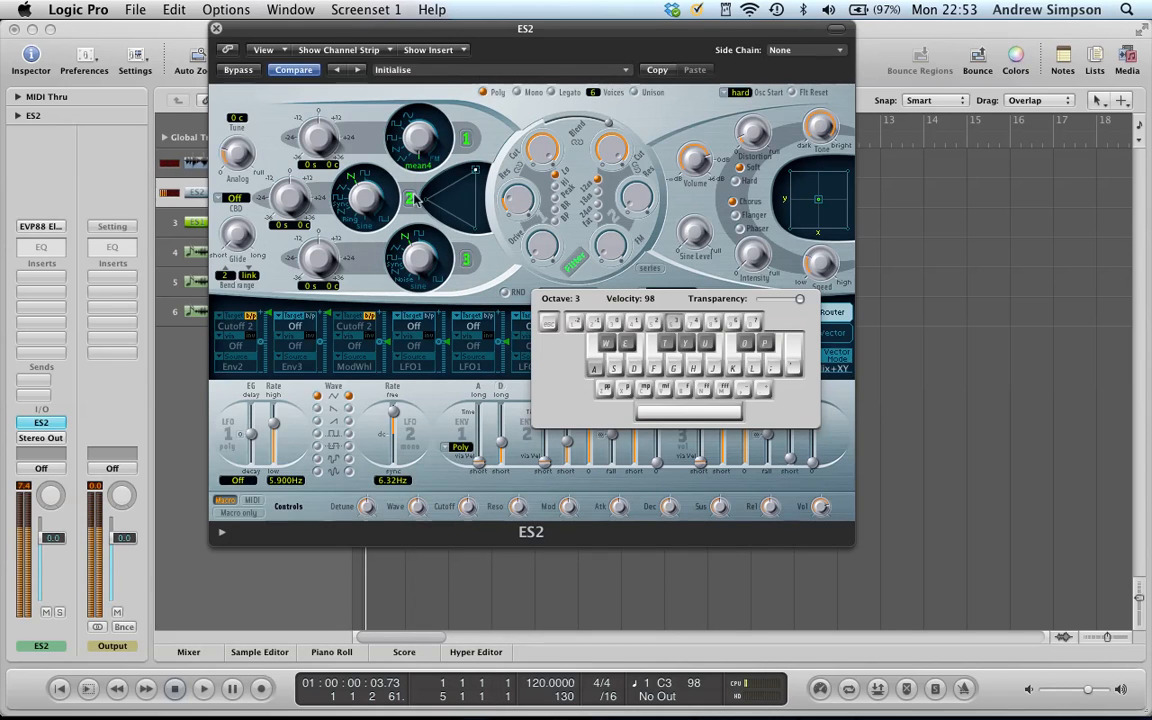
{"action": "left_click", "coordinate": [421, 168]}
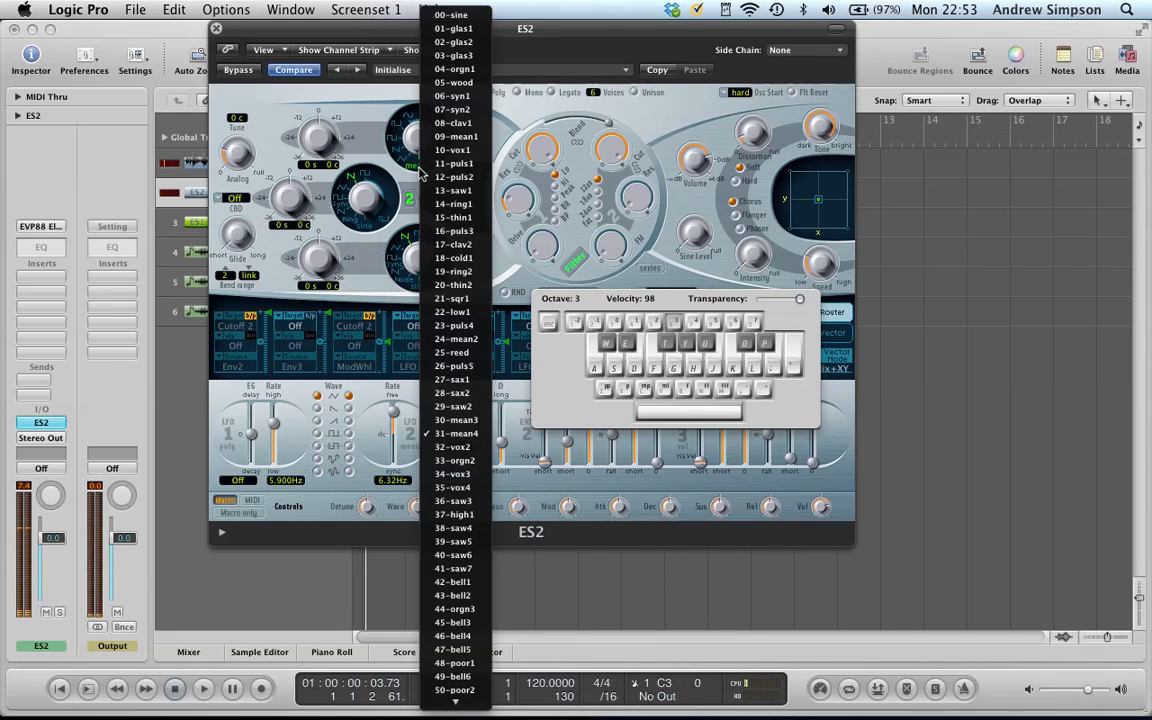
{"action": "left_click", "coordinate": [470, 259]}
{"action": "key", "text": "a"}
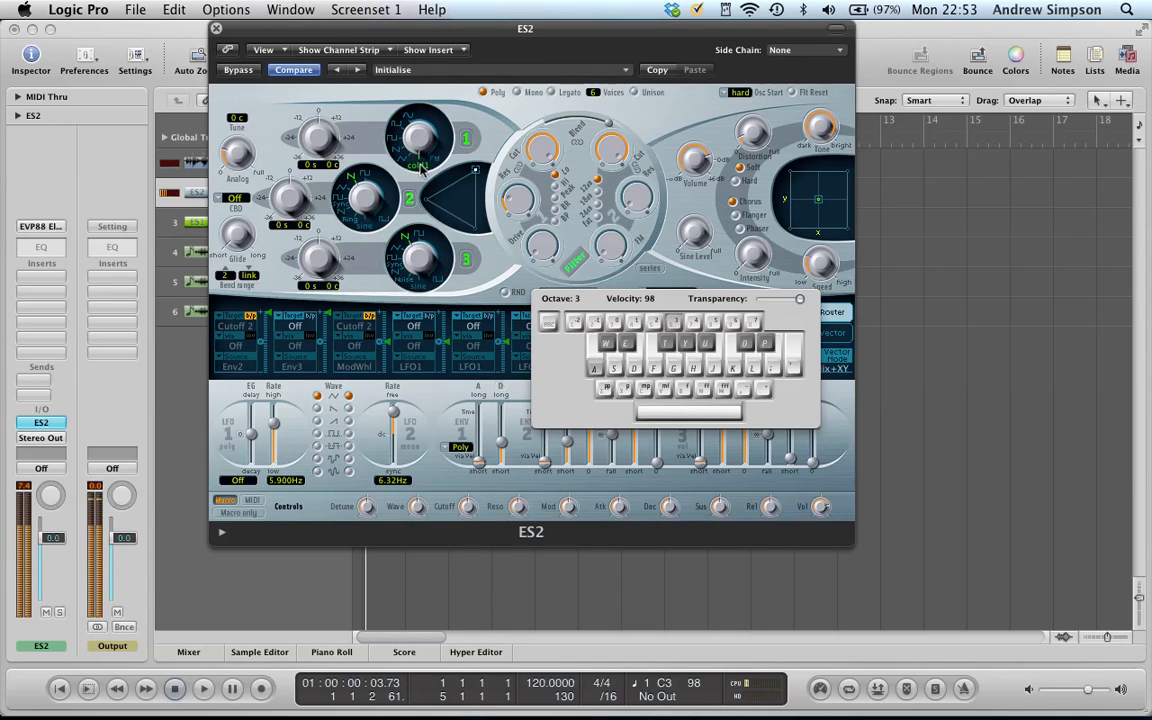
Step: Set oscillator 1 to the 28-sax2 waveform, play a test note and close the ES2 window
{"action": "left_click", "coordinate": [421, 168]}
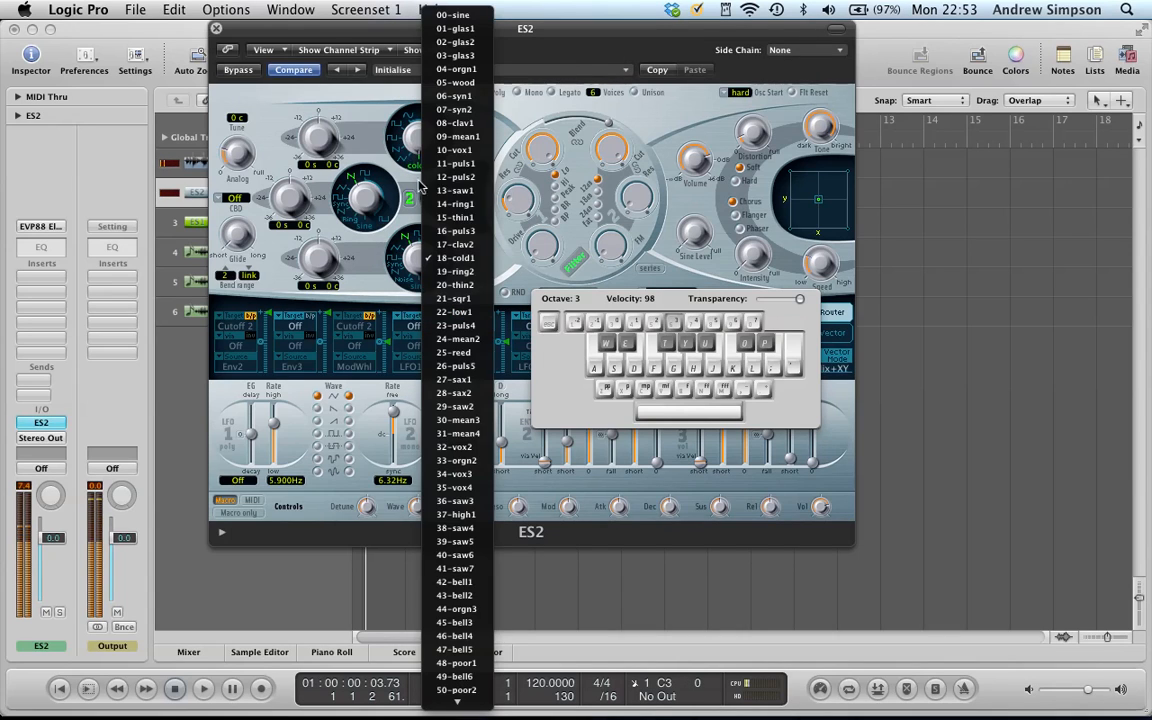
{"action": "left_click", "coordinate": [472, 396]}
{"action": "key", "text": "a"}
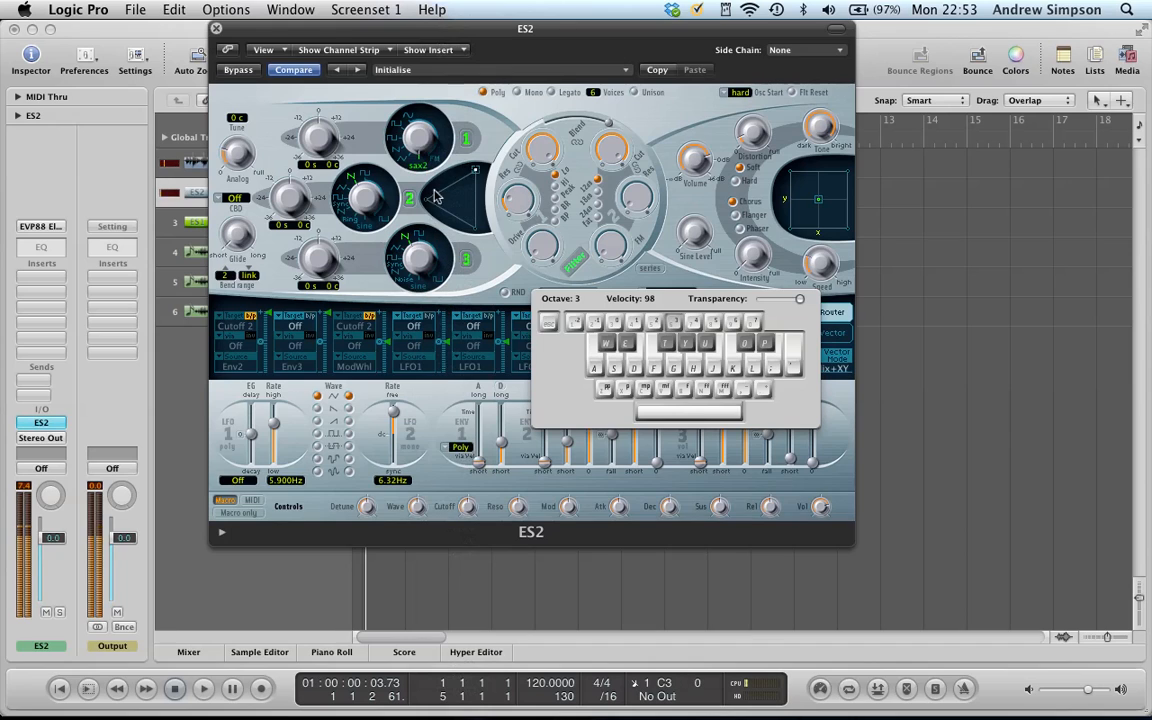
{"action": "left_click", "coordinate": [421, 168]}
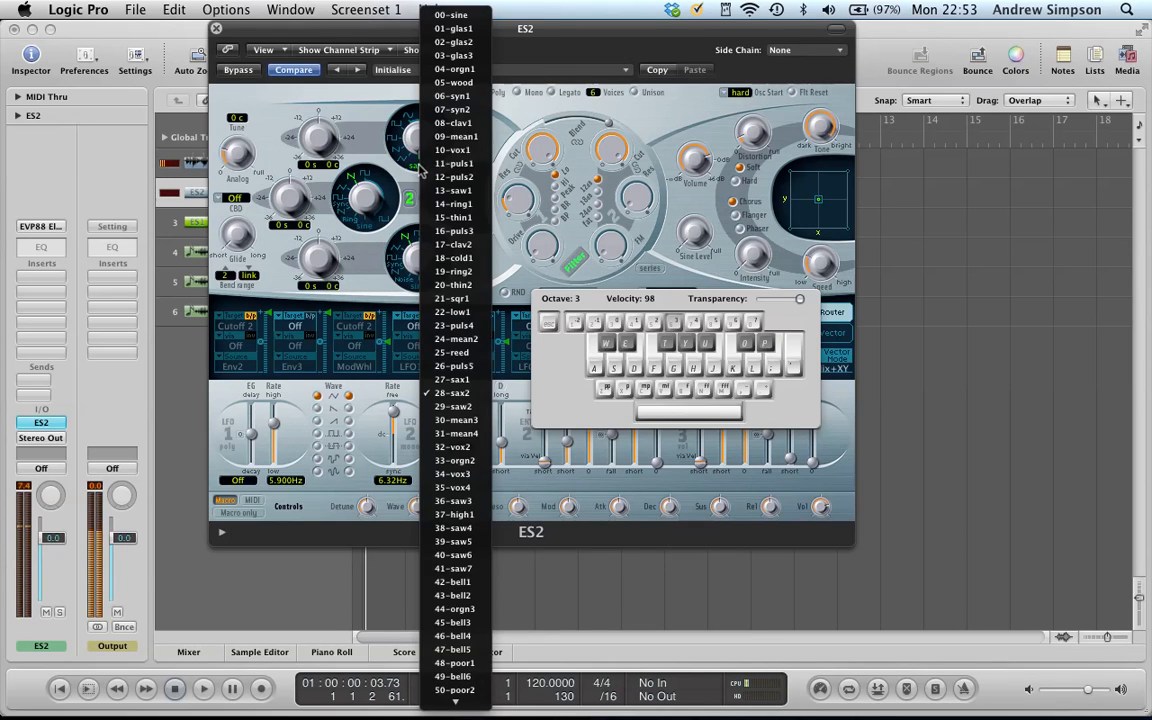
{"action": "left_click", "coordinate": [551, 28]}
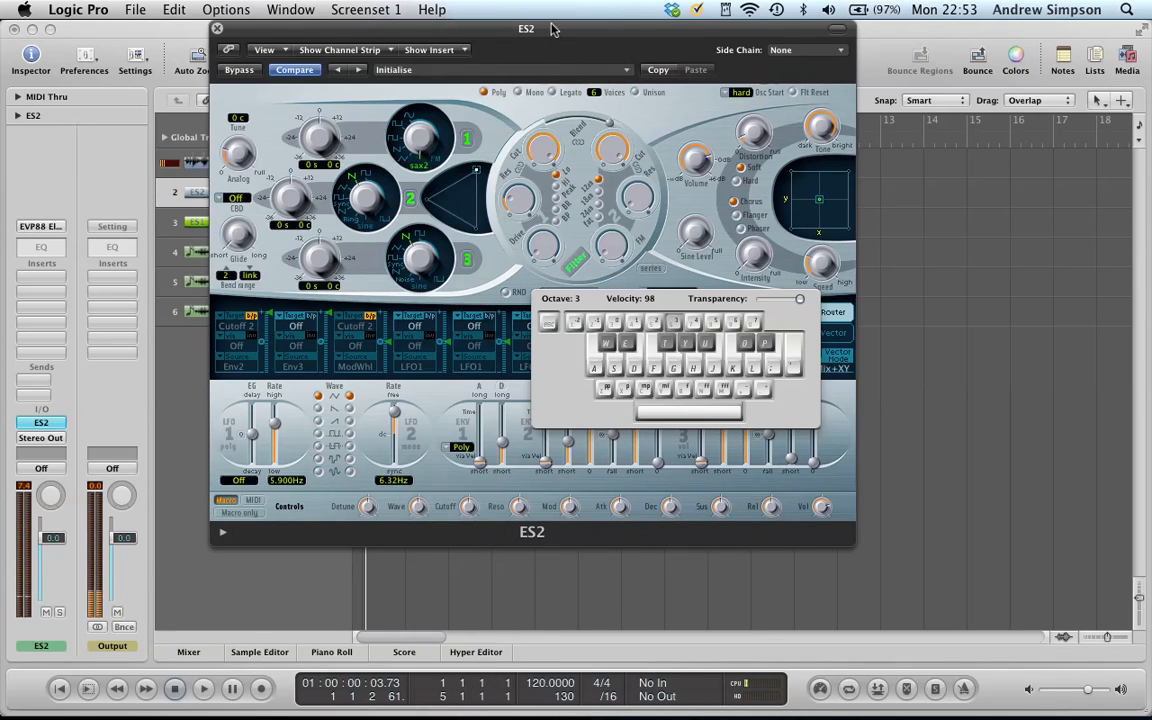
{"action": "left_click", "coordinate": [216, 29]}
Step: Open the ES1 synthesizer on the ES1 track and place the on-screen keyboard beside its window
{"action": "left_click", "coordinate": [263, 223]}
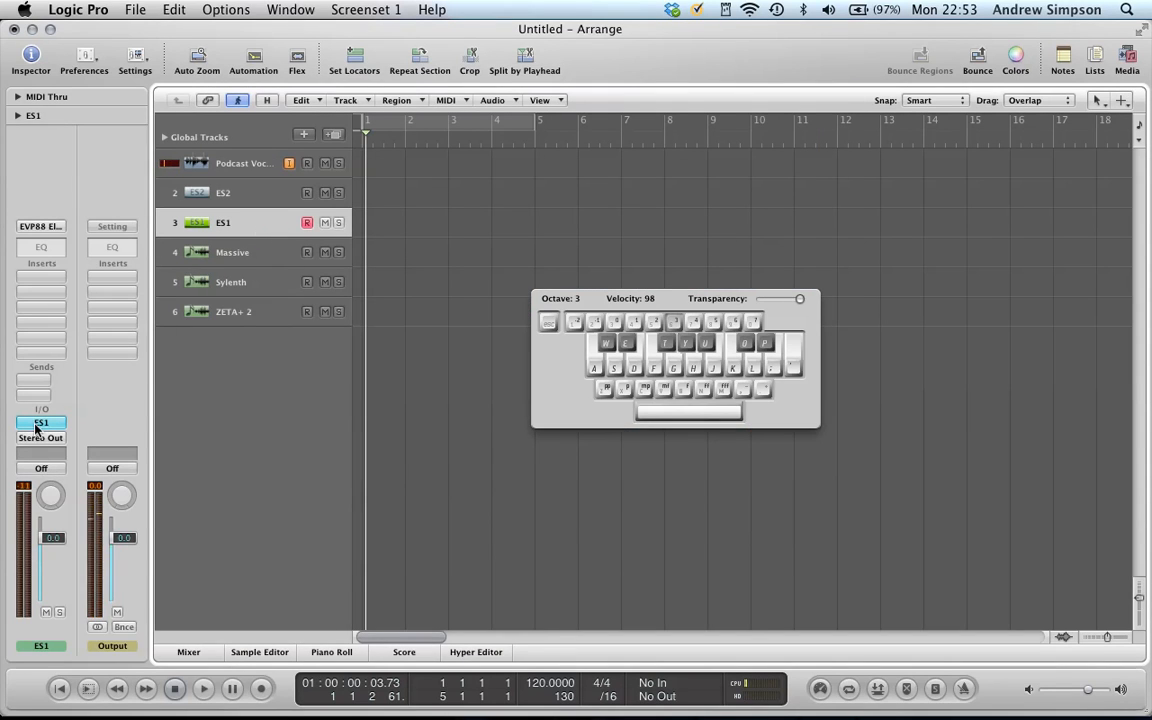
{"action": "left_click", "coordinate": [38, 423]}
{"action": "left_click_drag", "start_coordinate": [647, 303], "coordinate": [949, 281]}
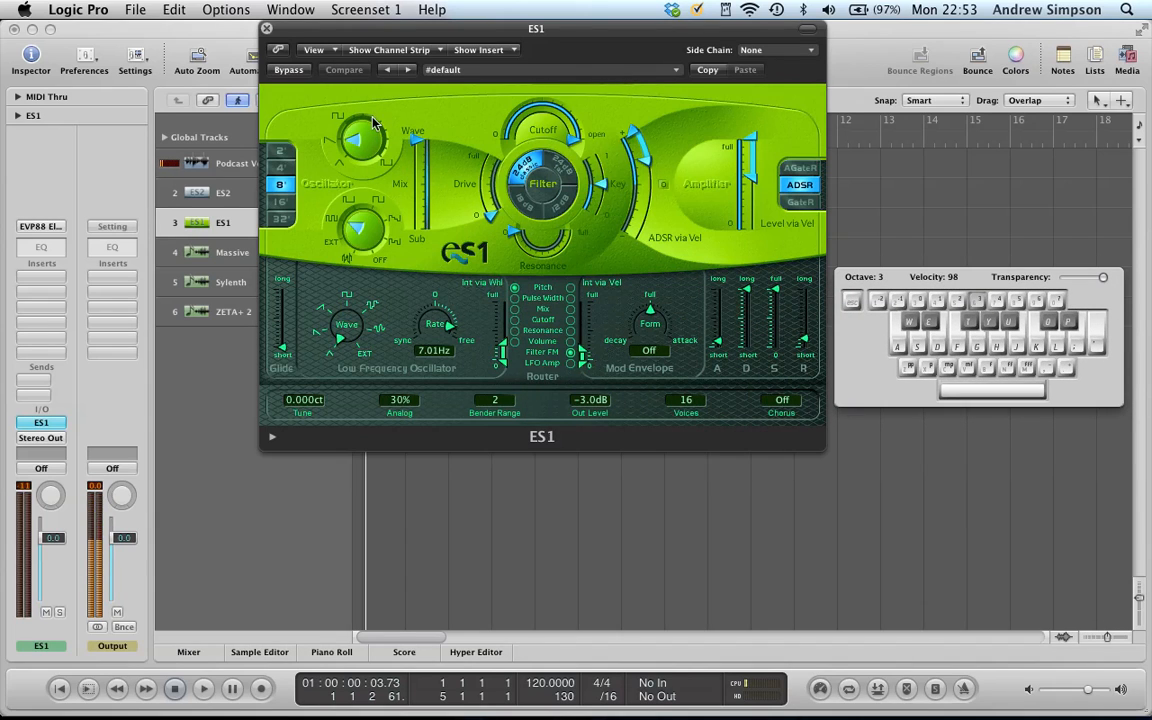
Step: Play test notes before and after changing the ES1 main oscillator's wave, and close the ES1 window
{"action": "key", "text": "a"}
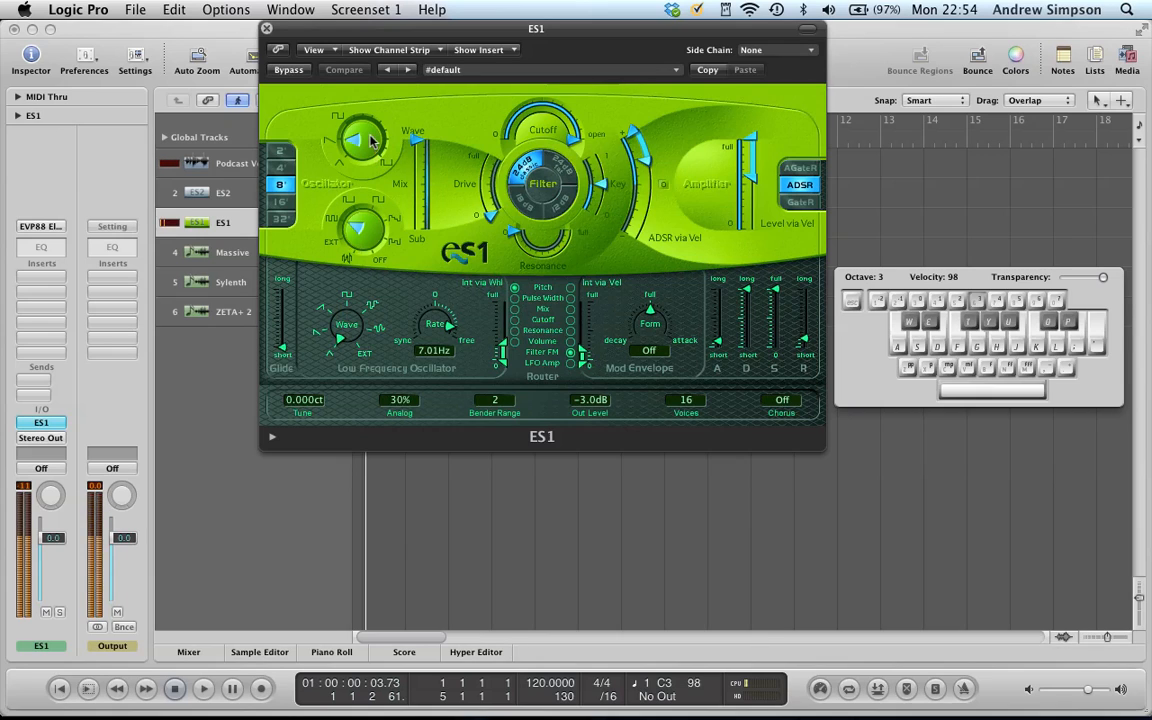
{"action": "left_click_drag", "start_coordinate": [357, 145], "coordinate": [360, 128]}
{"action": "key", "text": "a"}
{"action": "left_click", "coordinate": [266, 28]}
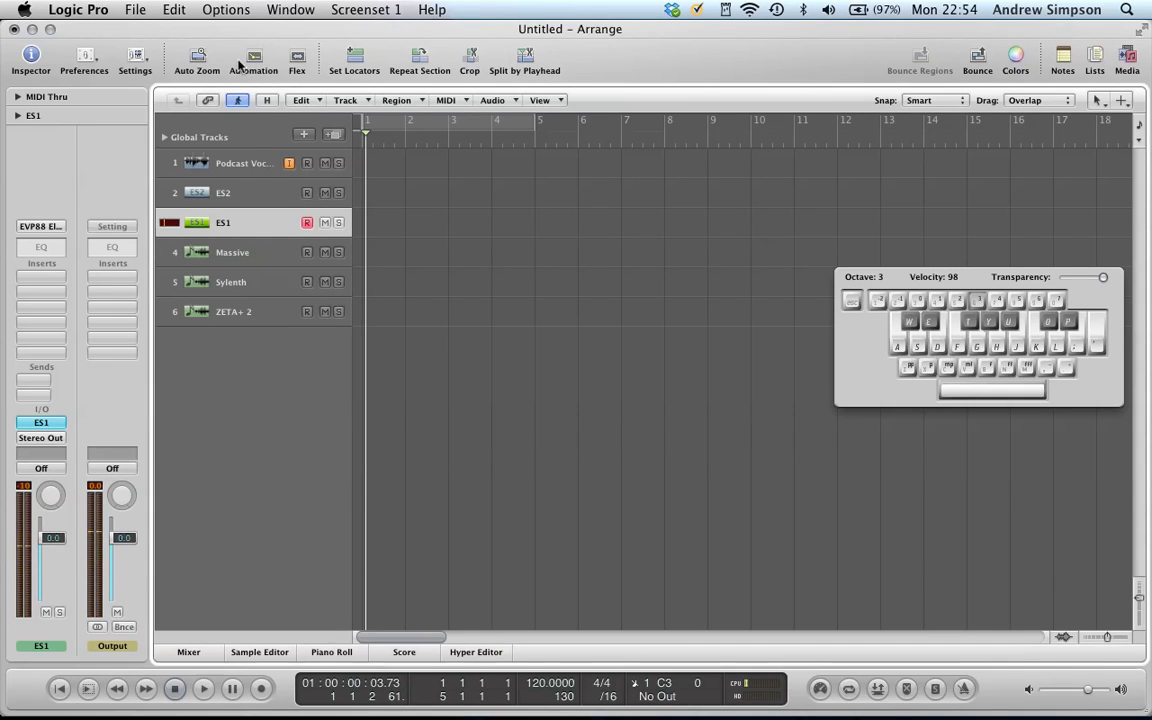
Step: Open the Massive synthesizer on the Massive track, play test notes and close its window
{"action": "left_click", "coordinate": [266, 251]}
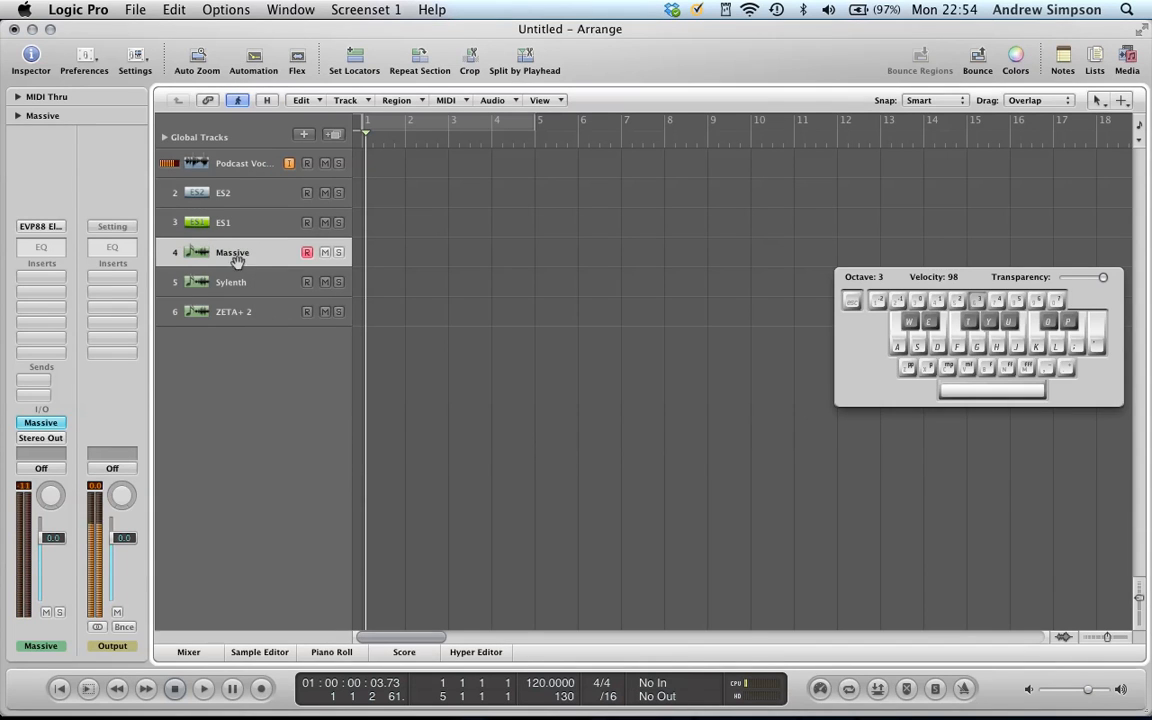
{"action": "left_click", "coordinate": [41, 422]}
{"action": "left_click_drag", "start_coordinate": [370, 80], "coordinate": [336, 80]}
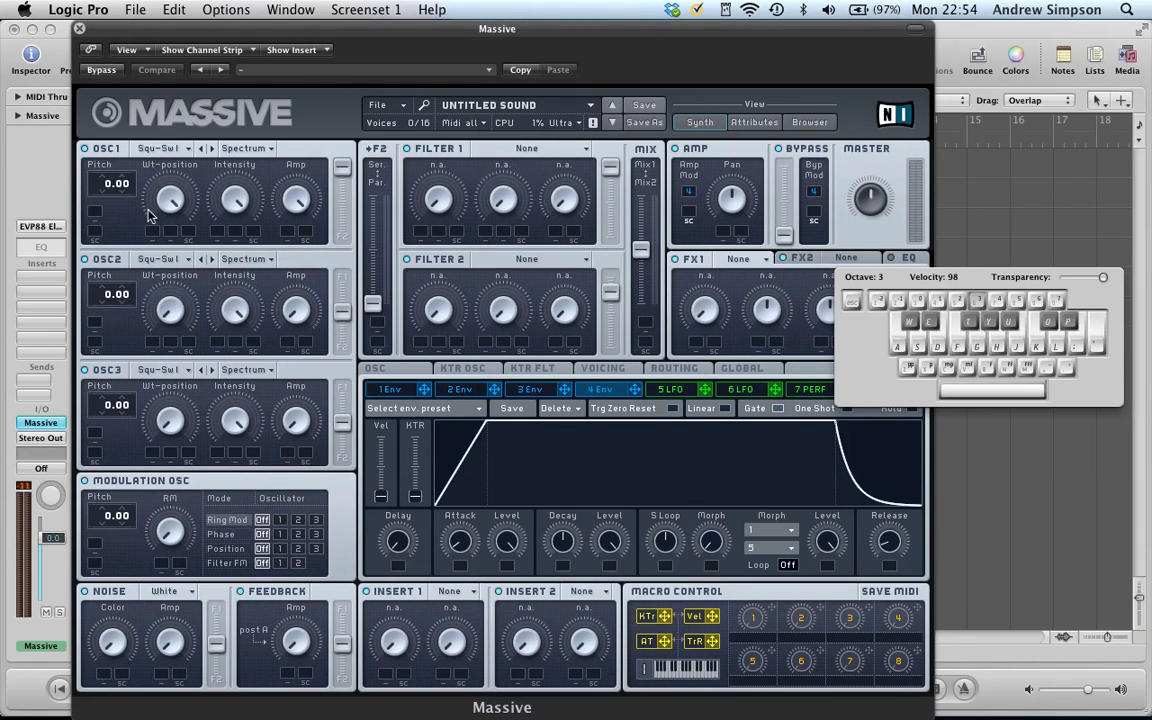
{"action": "key", "text": "a"}
{"action": "key", "text": "a"}
{"action": "left_click", "coordinate": [79, 29]}
Step: Open Sylenth1 on the Sylenth track and view its Part B oscillators before returning to Part A
{"action": "left_click", "coordinate": [231, 282]}
{"action": "left_click", "coordinate": [40, 423]}
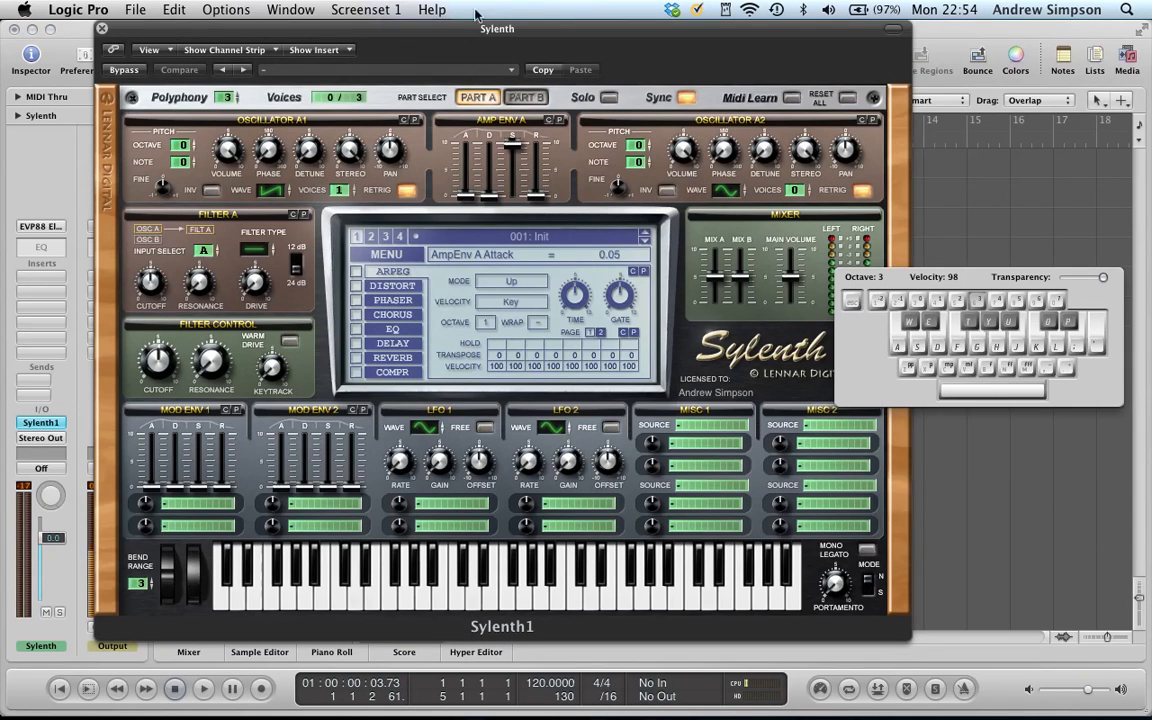
{"action": "left_click_drag", "start_coordinate": [424, 26], "coordinate": [353, 26]}
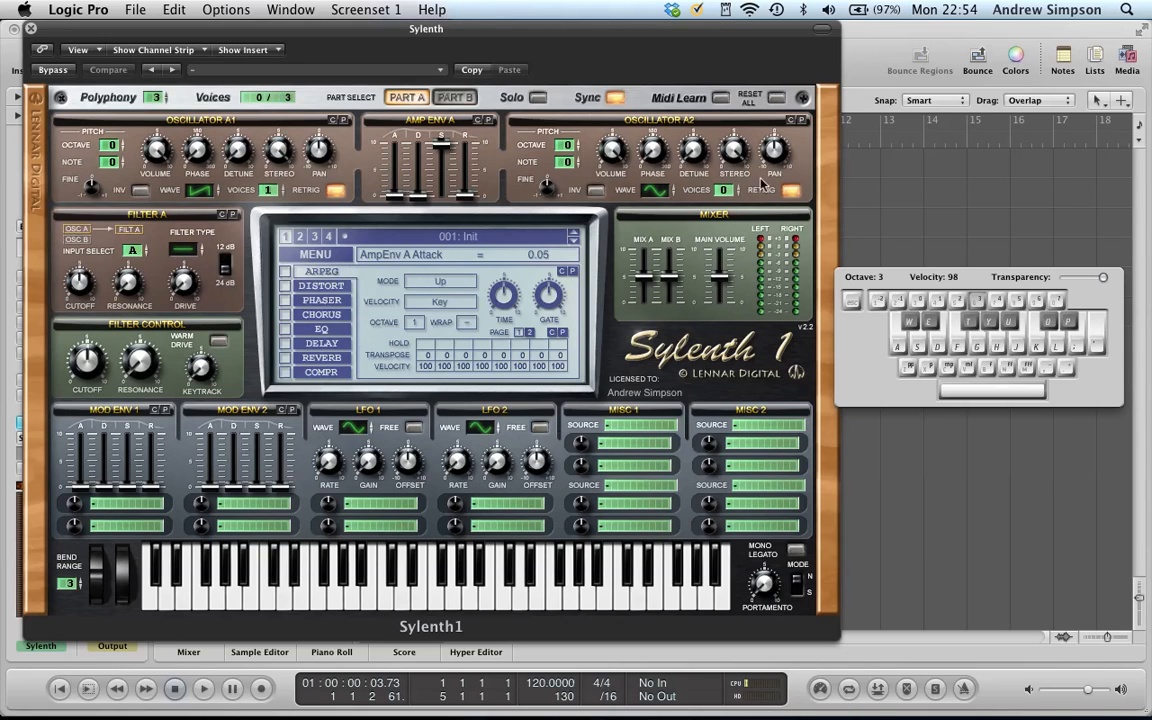
{"action": "left_click", "coordinate": [456, 97]}
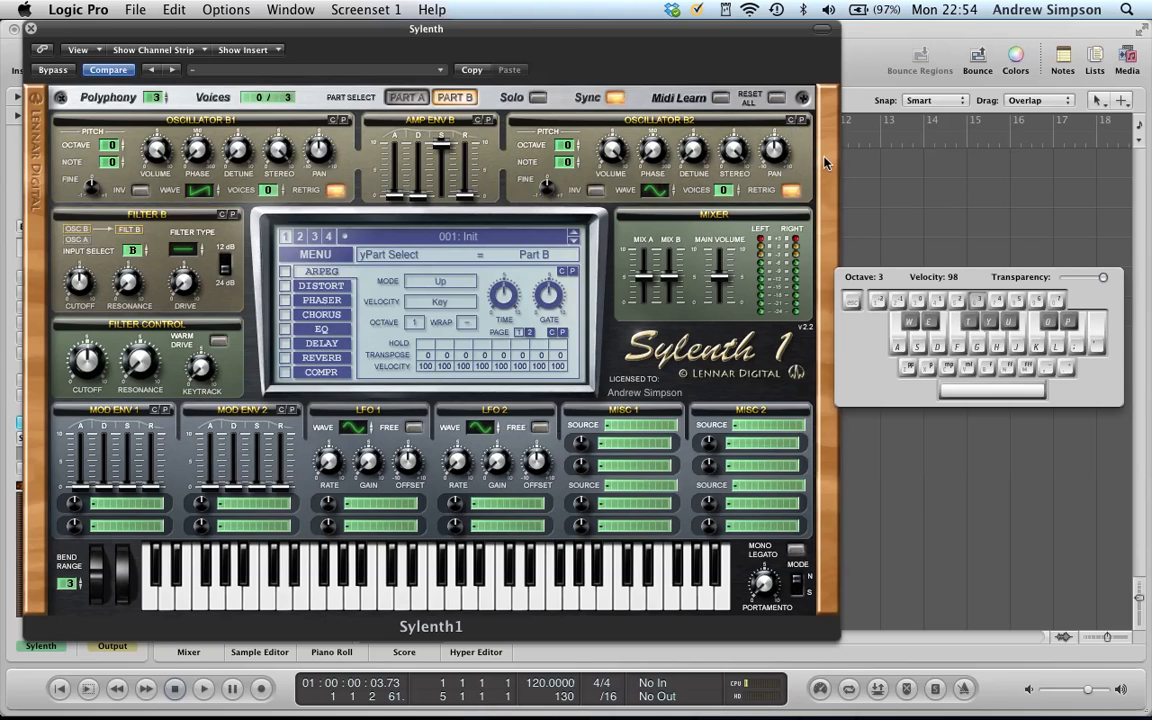
{"action": "left_click", "coordinate": [400, 97]}
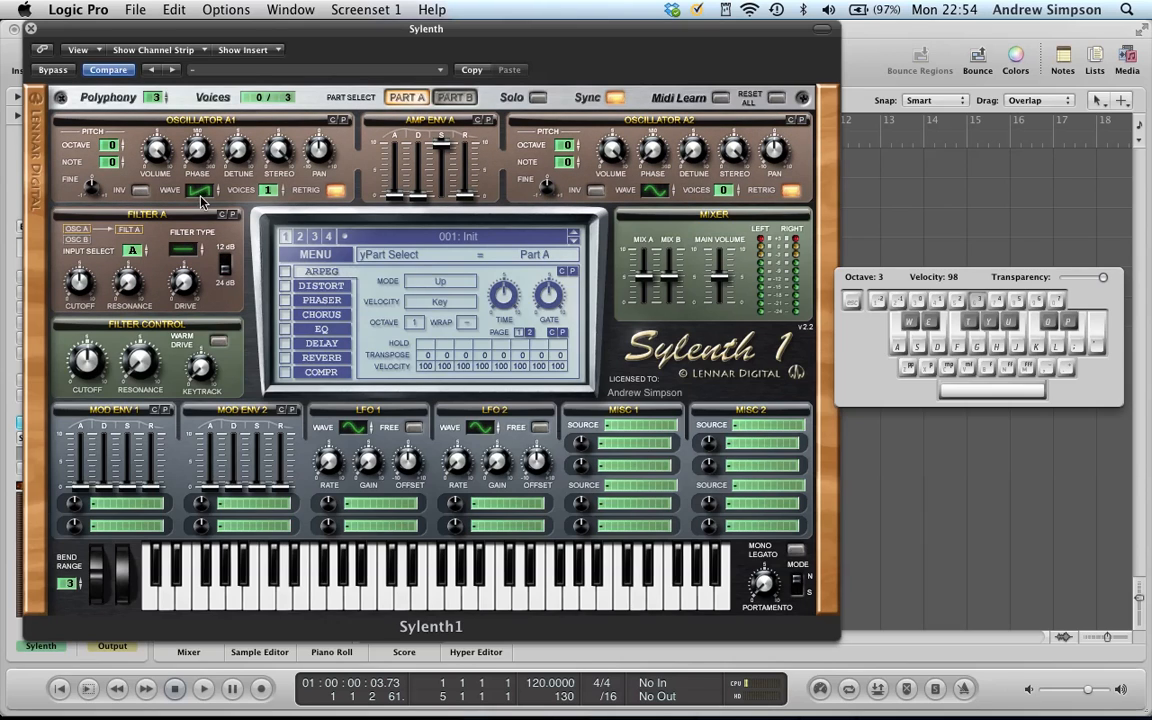
Step: Audition different waveforms on Sylenth1's oscillator A1 with test notes and close the synthesizer window
{"action": "key", "text": "a"}
{"action": "left_click_drag", "start_coordinate": [212, 194], "coordinate": [217, 139]}
{"action": "key", "text": "a"}
{"action": "left_click_drag", "start_coordinate": [212, 194], "coordinate": [214, 250]}
{"action": "left_click", "coordinate": [30, 28]}
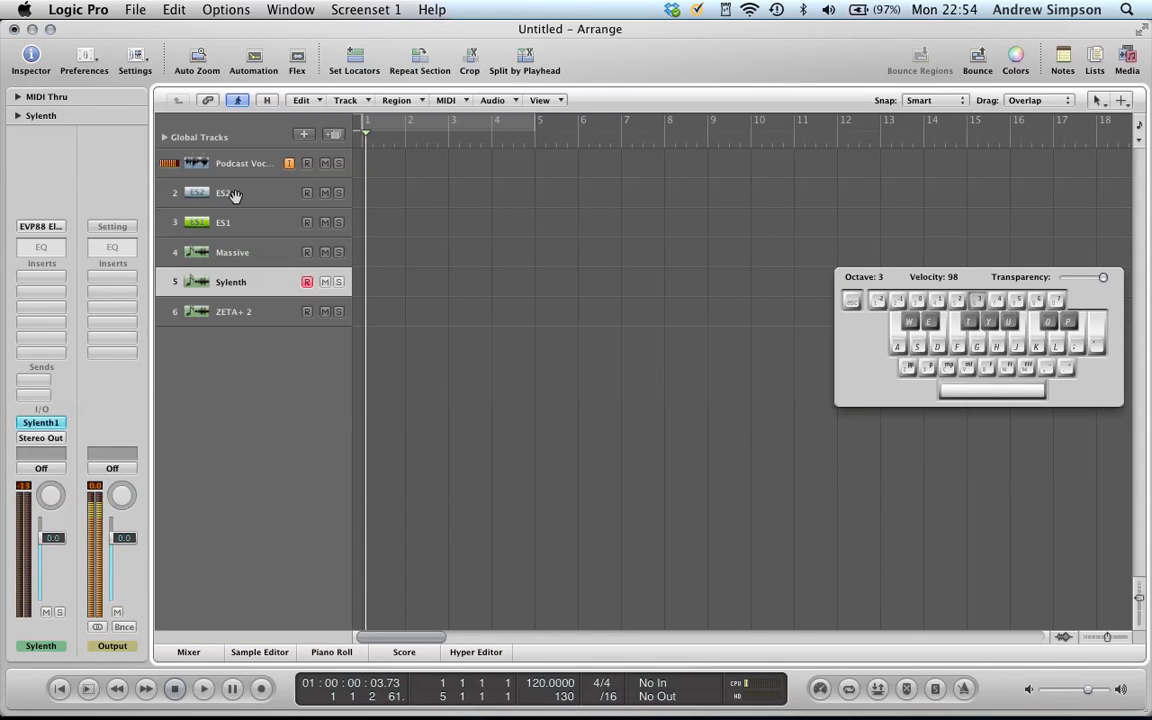
Step: Open ES2 on the ES2 track, set oscillator 1's wave to 00-sine and play a test note
{"action": "left_click", "coordinate": [222, 195]}
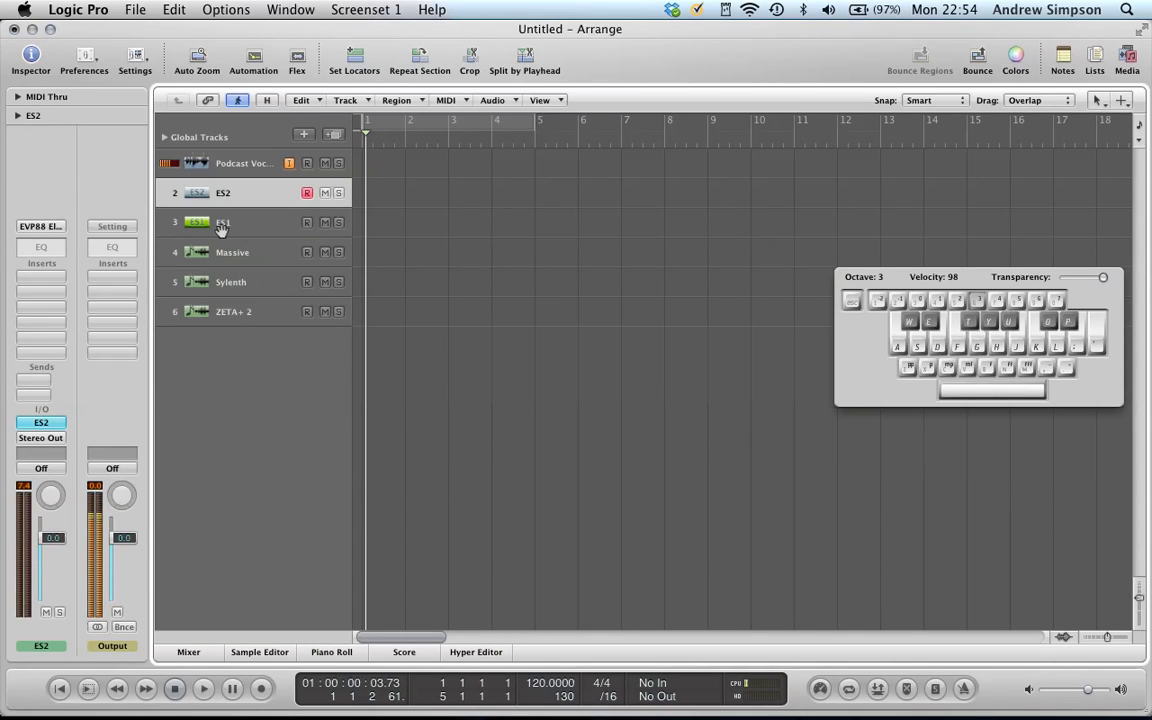
{"action": "left_click", "coordinate": [45, 422]}
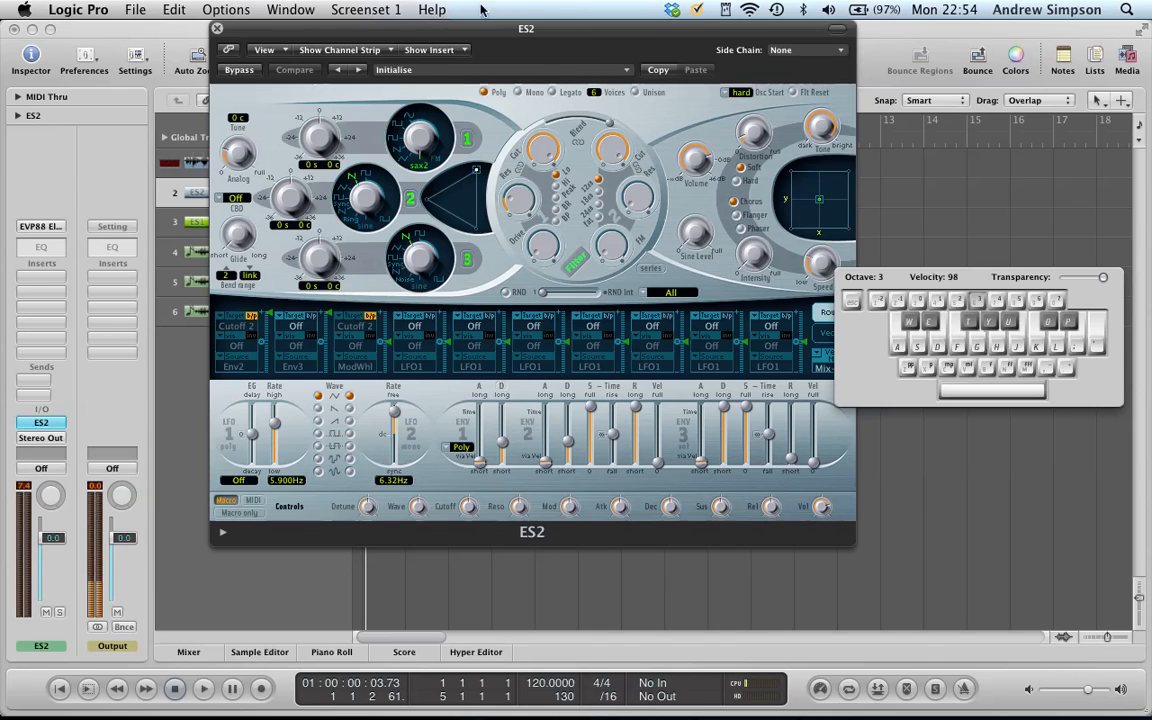
{"action": "right_click", "coordinate": [425, 170]}
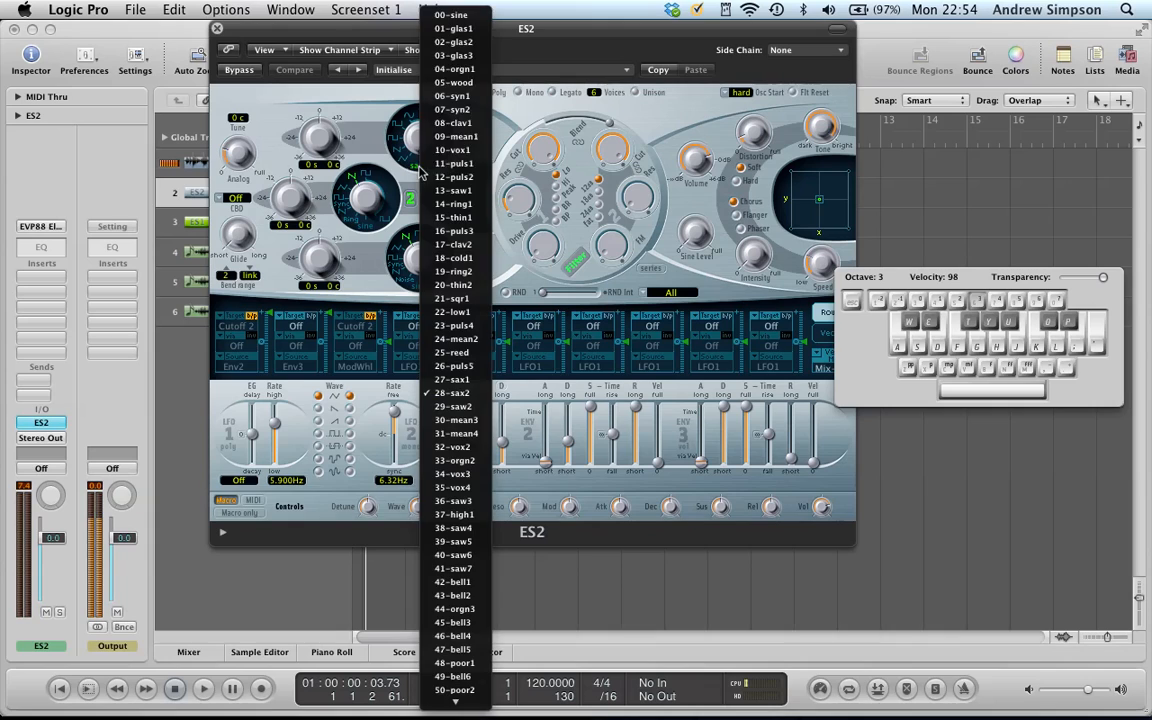
{"action": "left_click", "coordinate": [455, 16]}
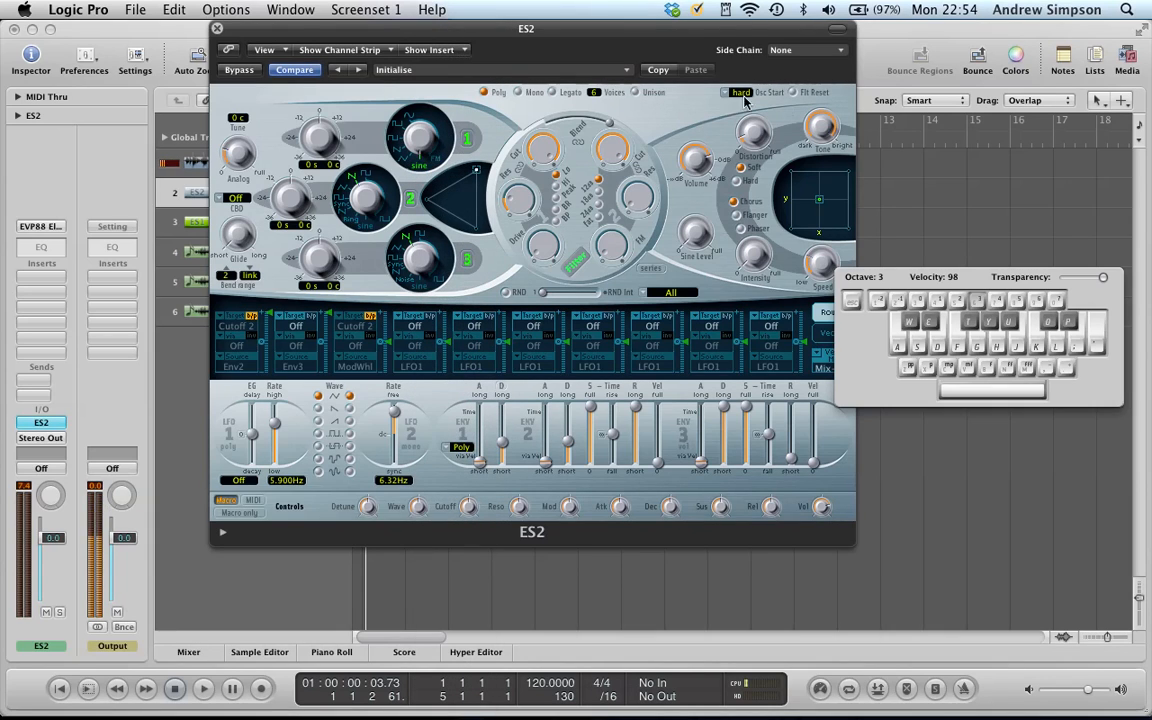
{"action": "key", "text": "a"}
Step: Switch ES2's oscillator 1 to the sawtooth wave, play a test note, and turn off oscillators 2 and 3
{"action": "left_click", "coordinate": [399, 149]}
{"action": "key", "text": "a"}
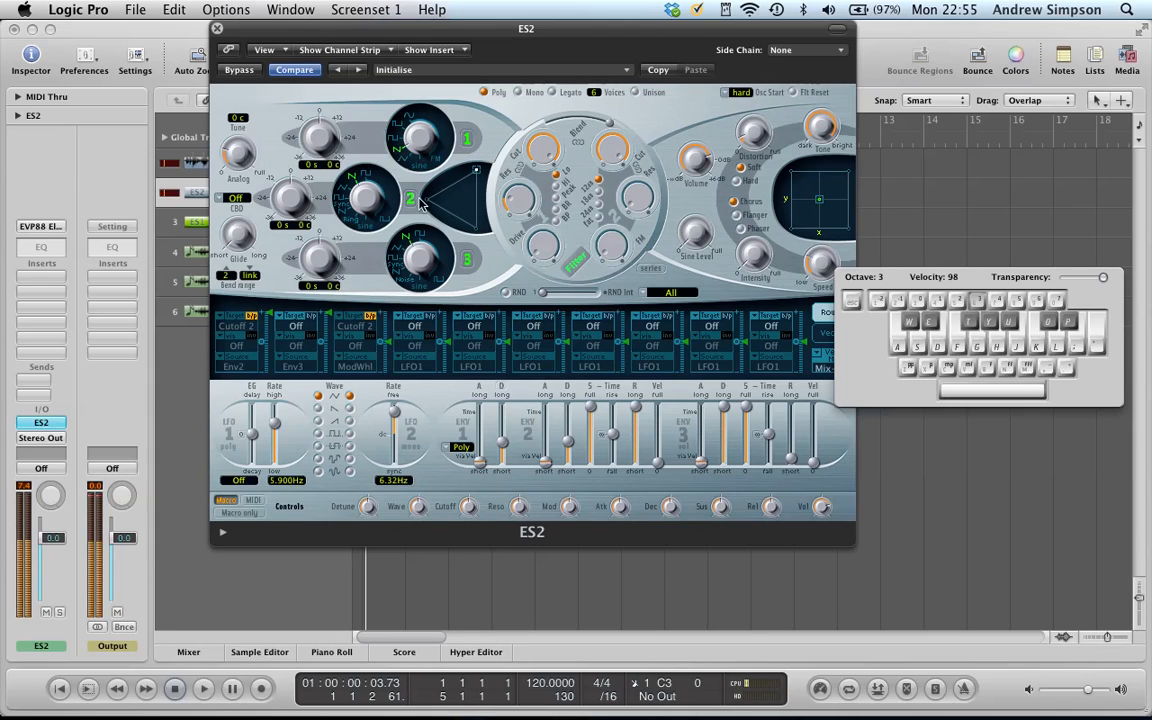
{"action": "left_click", "coordinate": [466, 260]}
{"action": "left_click", "coordinate": [410, 199]}
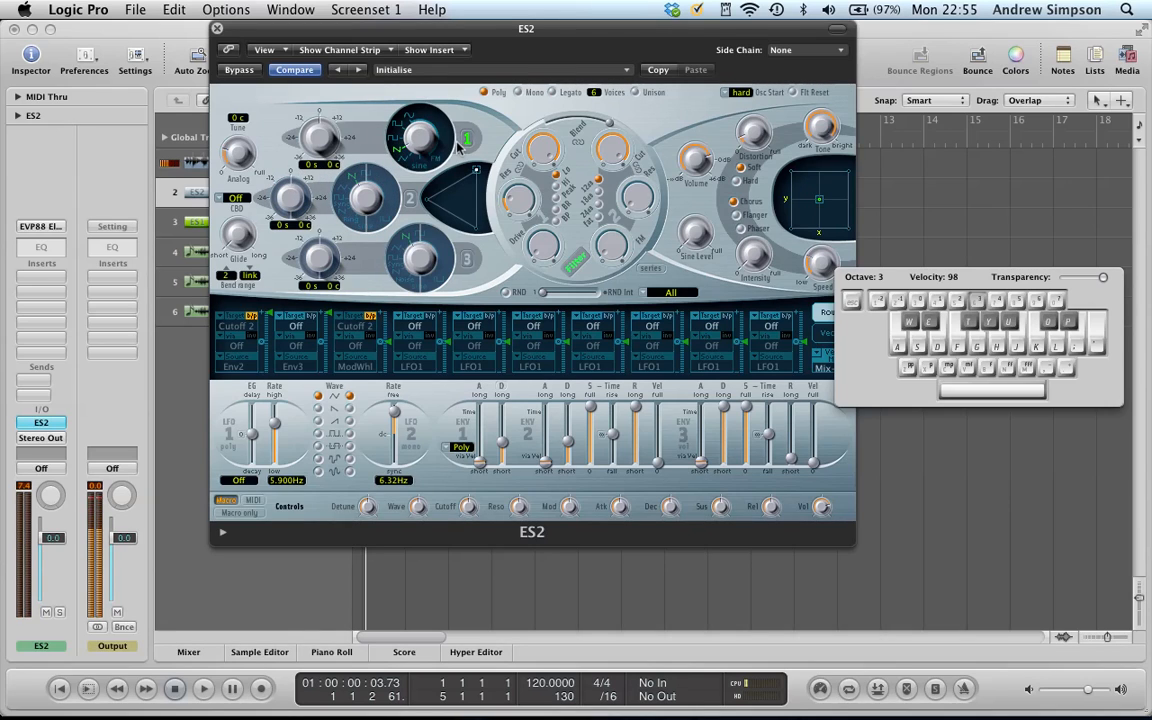
Step: Move the musical typing keyboard over the ES2 window and sweep filter 1's low-pass cutoff down and back up while playing a note
{"action": "left_click_drag", "start_coordinate": [993, 285], "coordinate": [591, 324]}
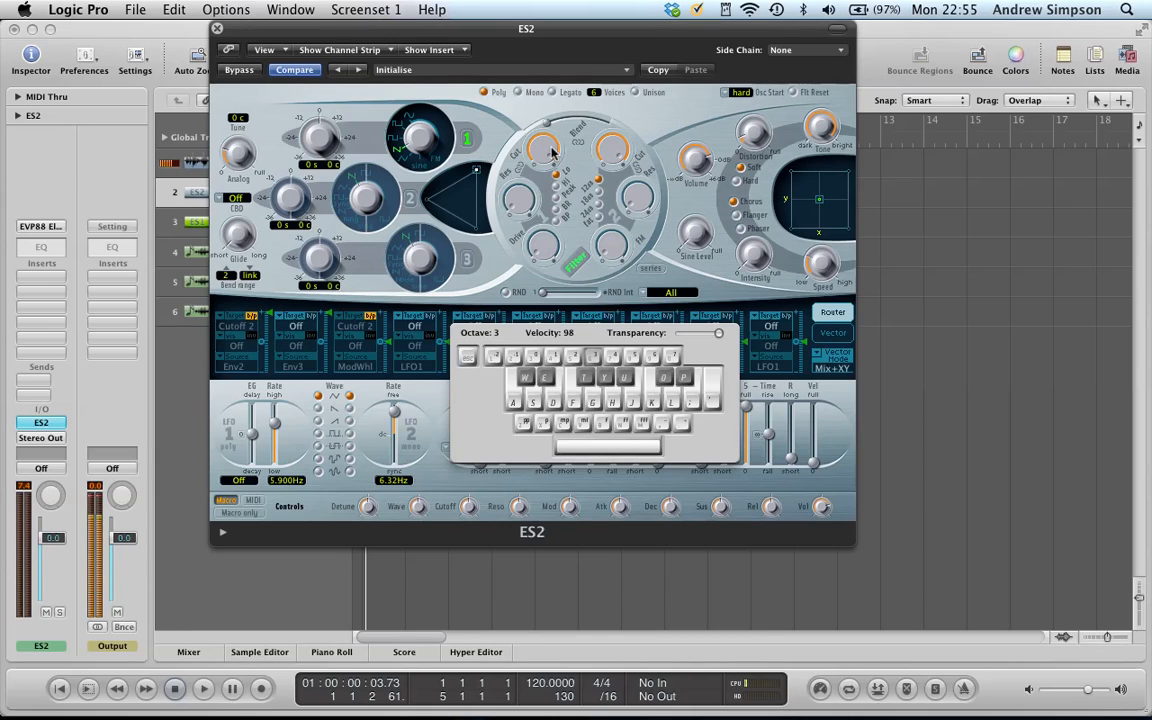
{"action": "key", "text": "a"}
{"action": "left_click_drag", "start_coordinate": [542, 148], "coordinate": [546, 176]}
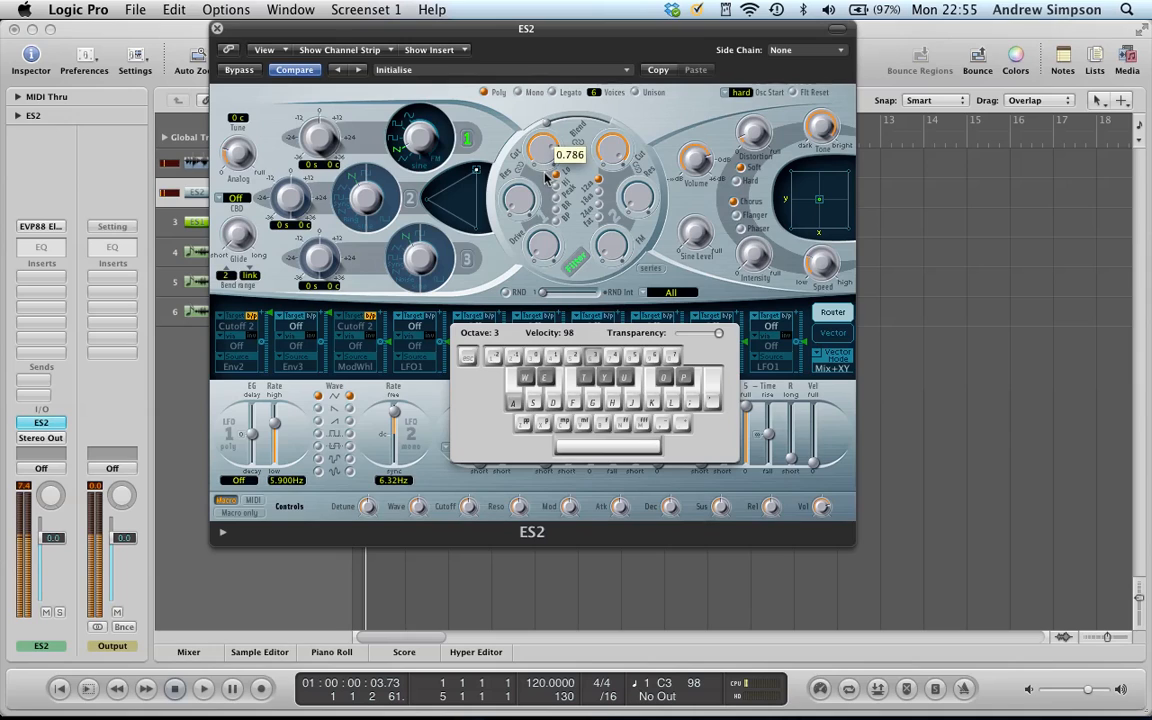
{"action": "left_click_drag", "start_coordinate": [549, 222], "coordinate": [552, 120]}
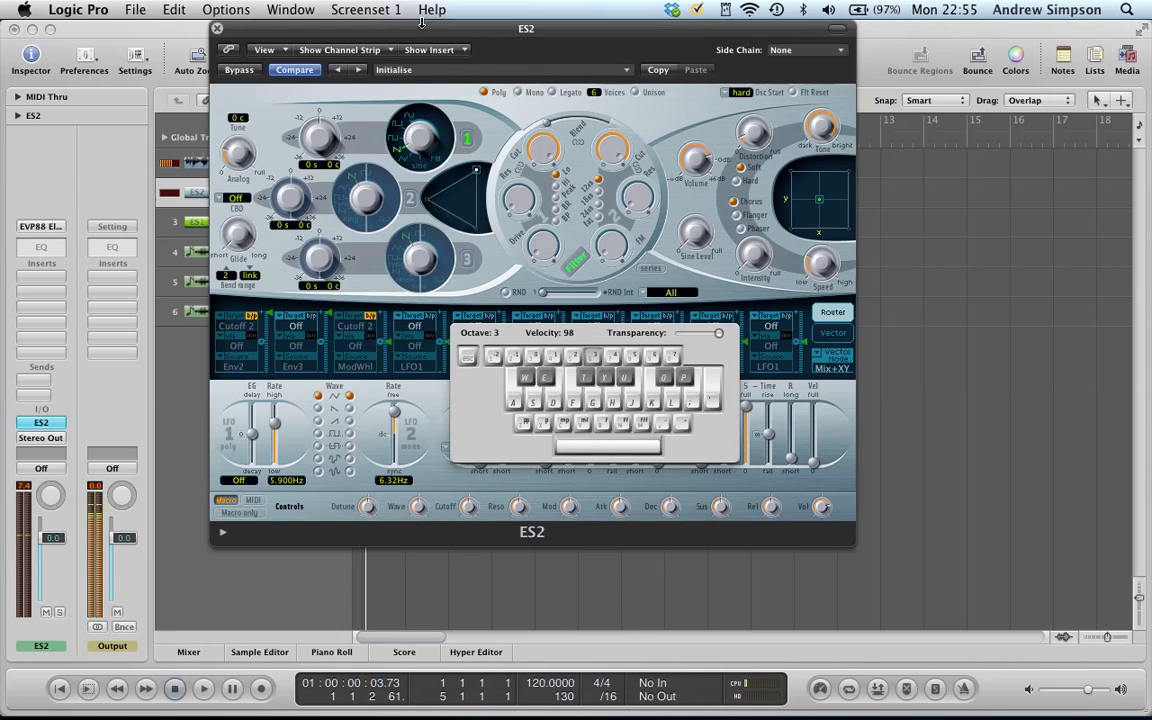
Step: Add a Channel EQ to the ES2 track and turn on its Analyzer at high resolution
{"action": "left_click_drag", "start_coordinate": [409, 33], "coordinate": [531, 33]}
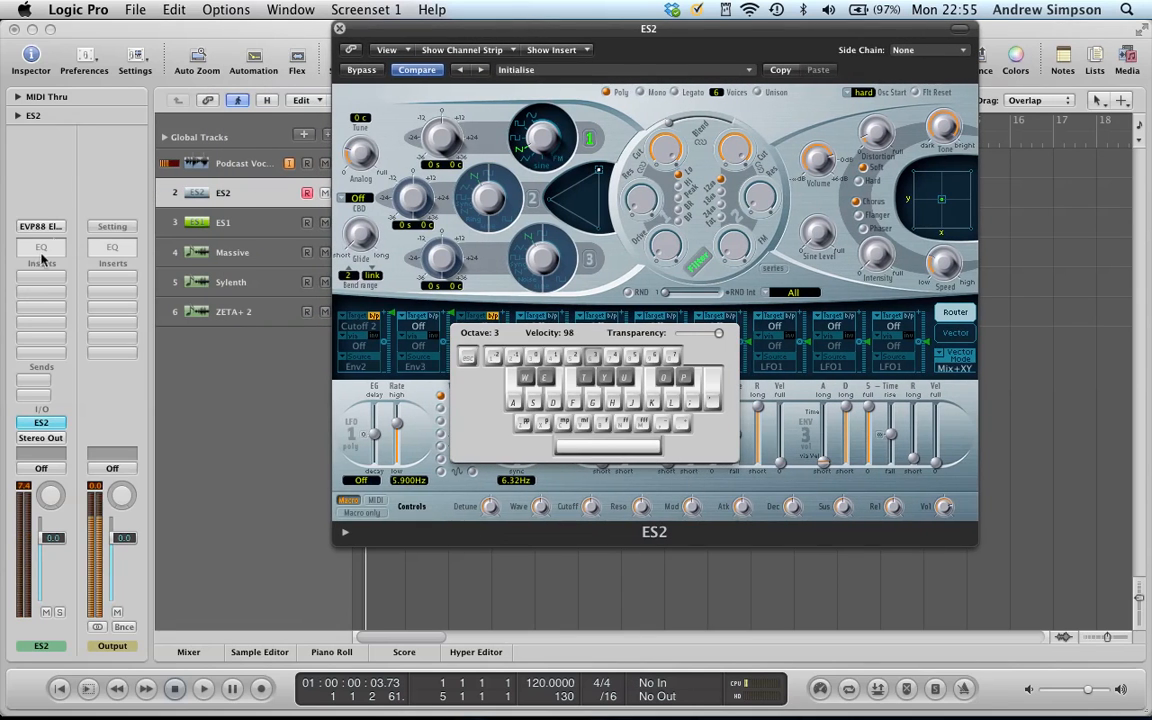
{"action": "double_click", "coordinate": [41, 249]}
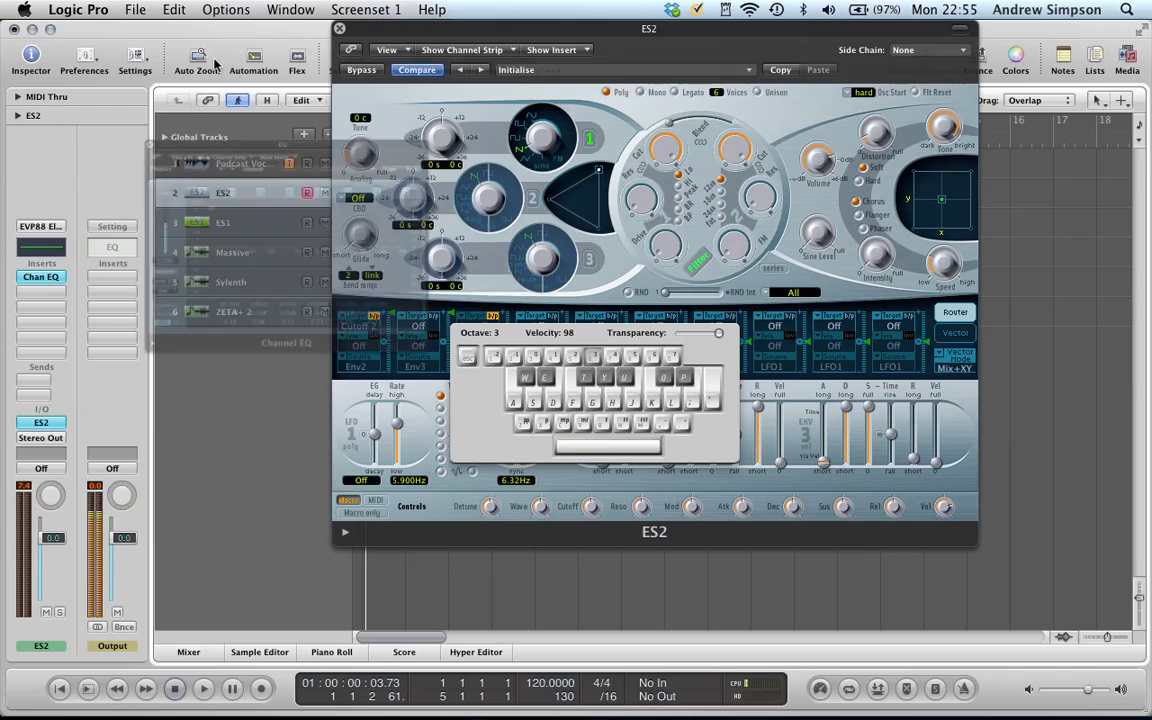
{"action": "left_click_drag", "start_coordinate": [181, 73], "coordinate": [228, 48]}
{"action": "left_click", "coordinate": [84, 259]}
{"action": "left_click", "coordinate": [70, 290]}
{"action": "left_click", "coordinate": [75, 321]}
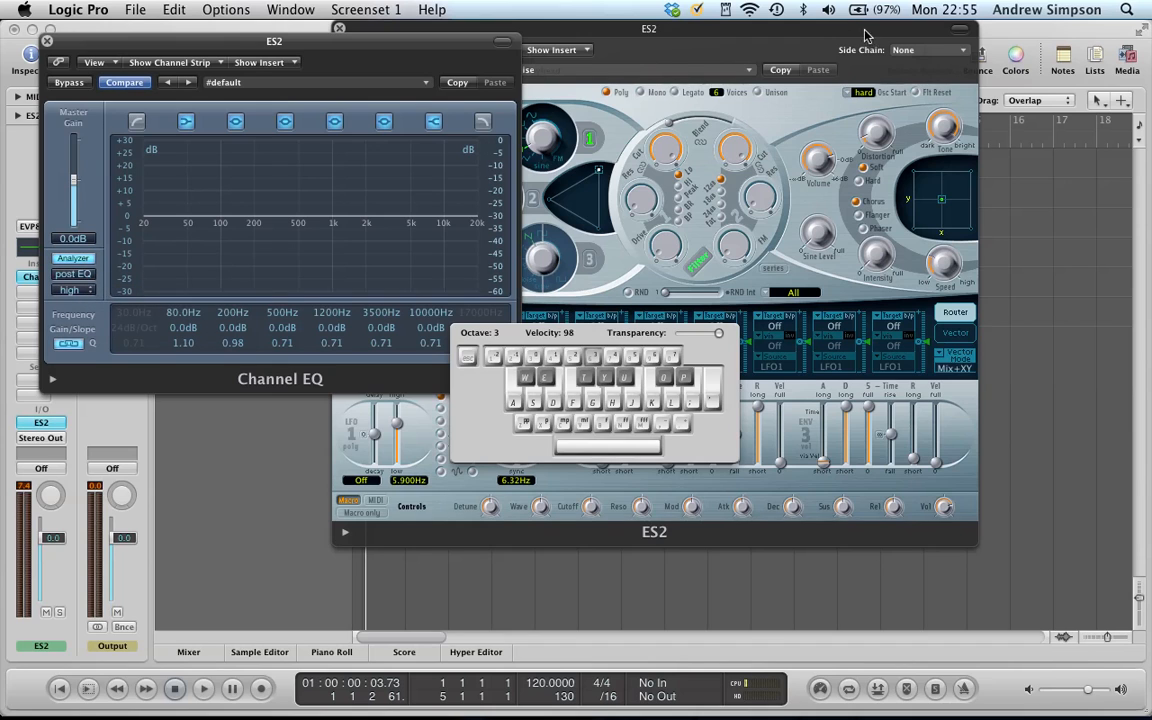
Step: Arrange the Channel EQ, ES2 and musical typing windows so the analyzer and filter are both visible, and play a test note
{"action": "left_click_drag", "start_coordinate": [662, 28], "coordinate": [798, 28]}
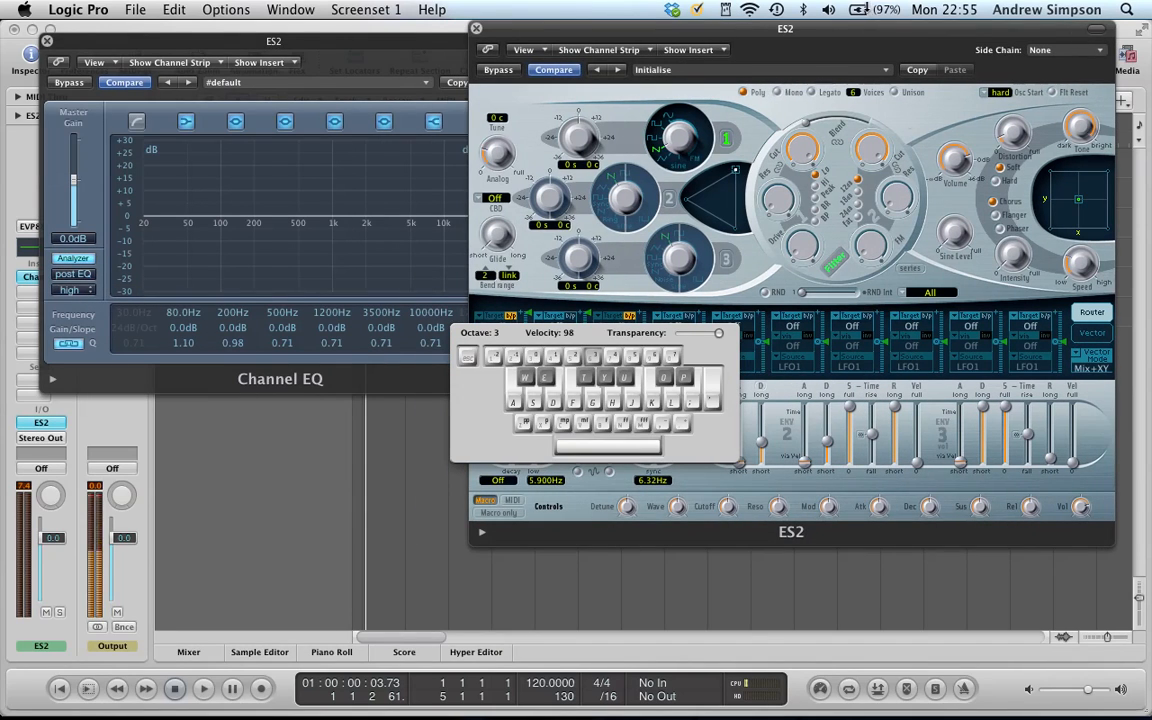
{"action": "key", "text": "super+Tab"}
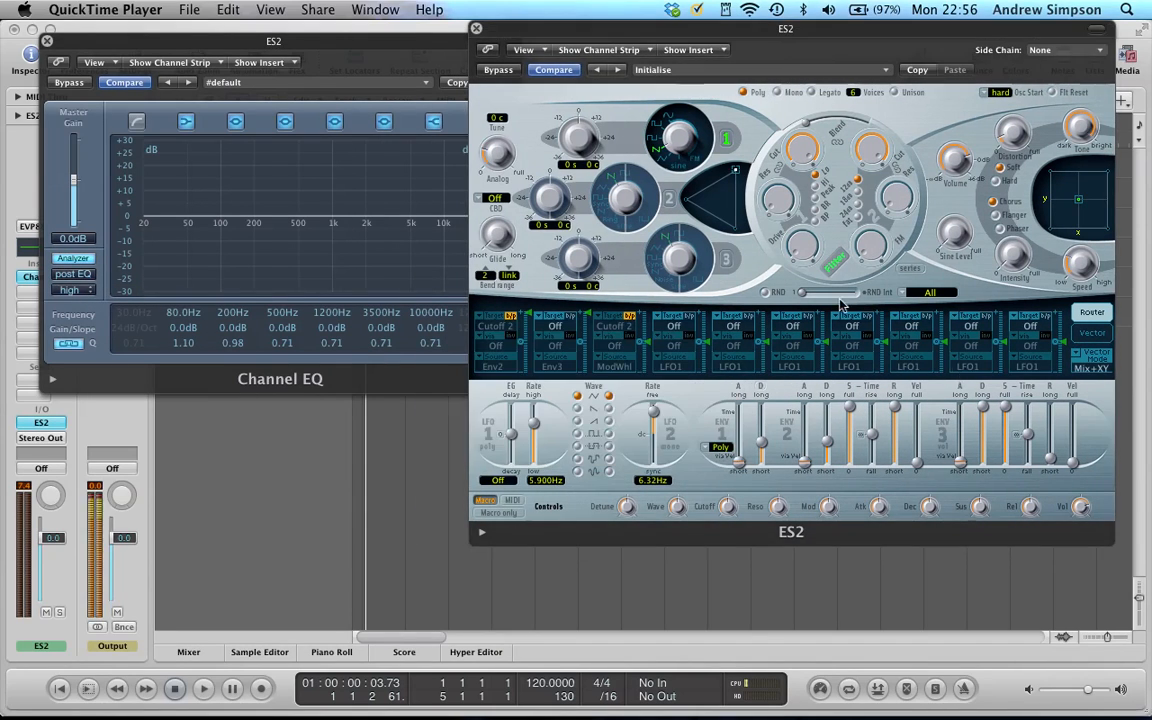
{"action": "left_click", "coordinate": [313, 50]}
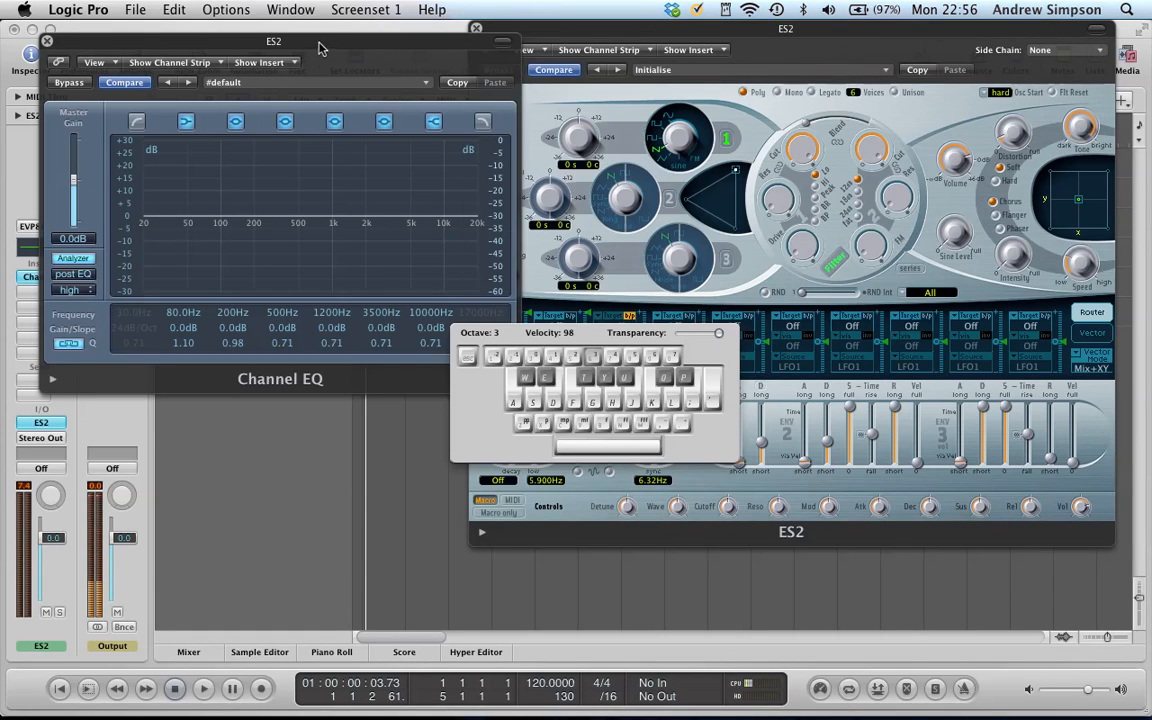
{"action": "key", "text": "a"}
{"action": "left_click_drag", "start_coordinate": [337, 50], "coordinate": [292, 45]}
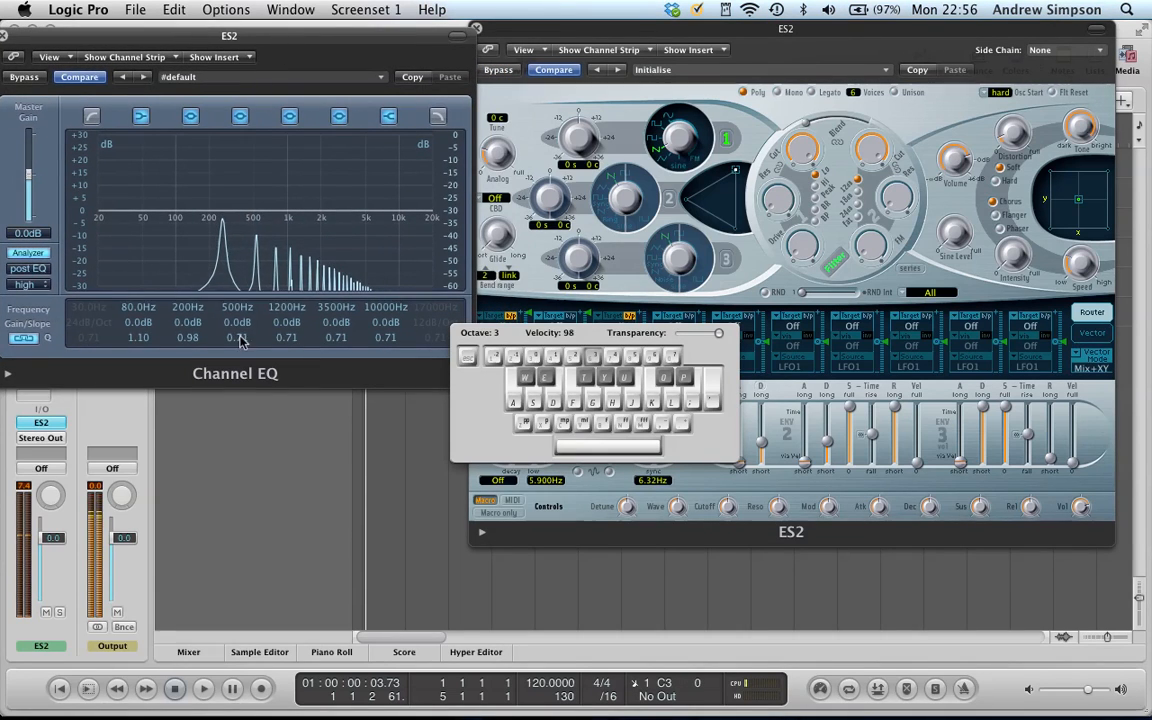
{"action": "left_click_drag", "start_coordinate": [580, 333], "coordinate": [567, 406]}
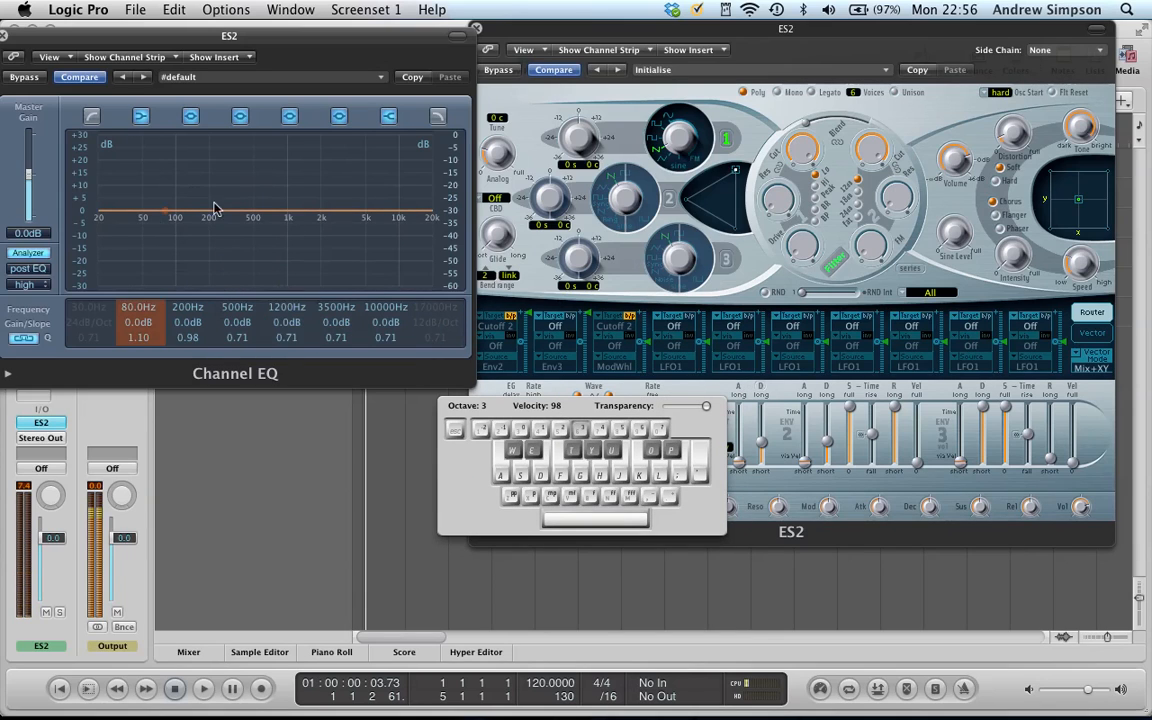
Step: Sweep ES2's filter 1 cutoff while playing a note to examine the spectrum in the analyzer, and close the Channel EQ window
{"action": "key", "text": "a"}
{"action": "left_click", "coordinate": [808, 163]}
{"action": "left_click_drag", "start_coordinate": [808, 163], "coordinate": [825, 120]}
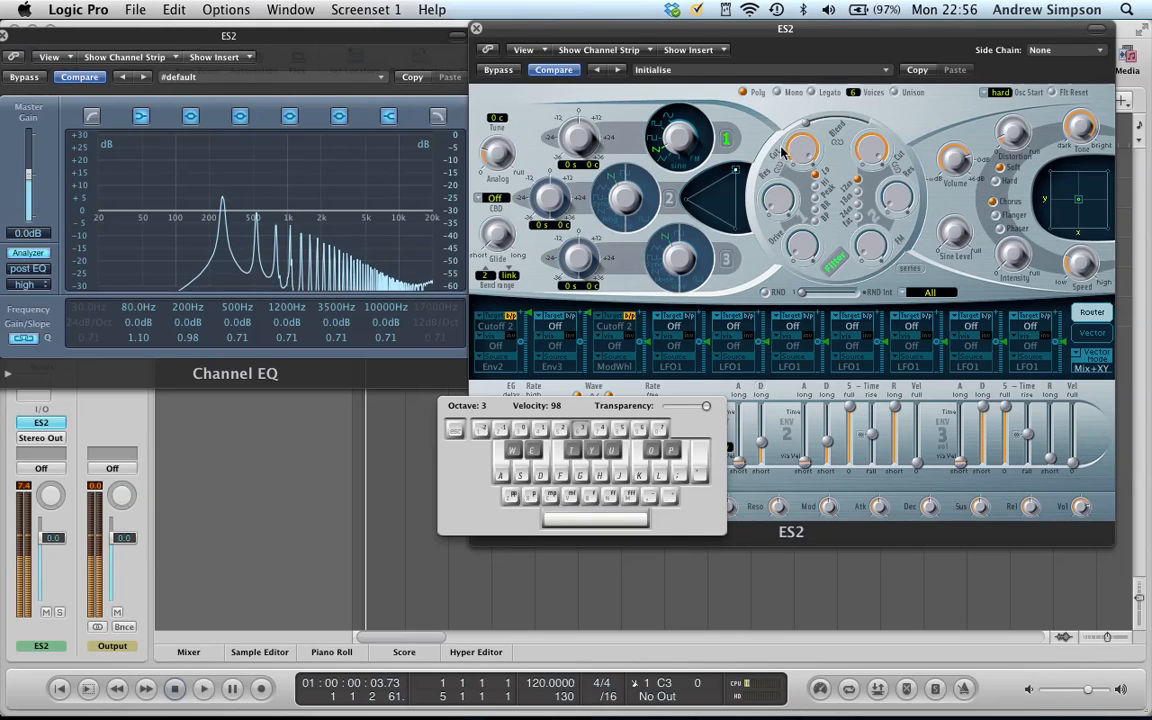
{"action": "left_click_drag", "start_coordinate": [73, 43], "coordinate": [113, 44]}
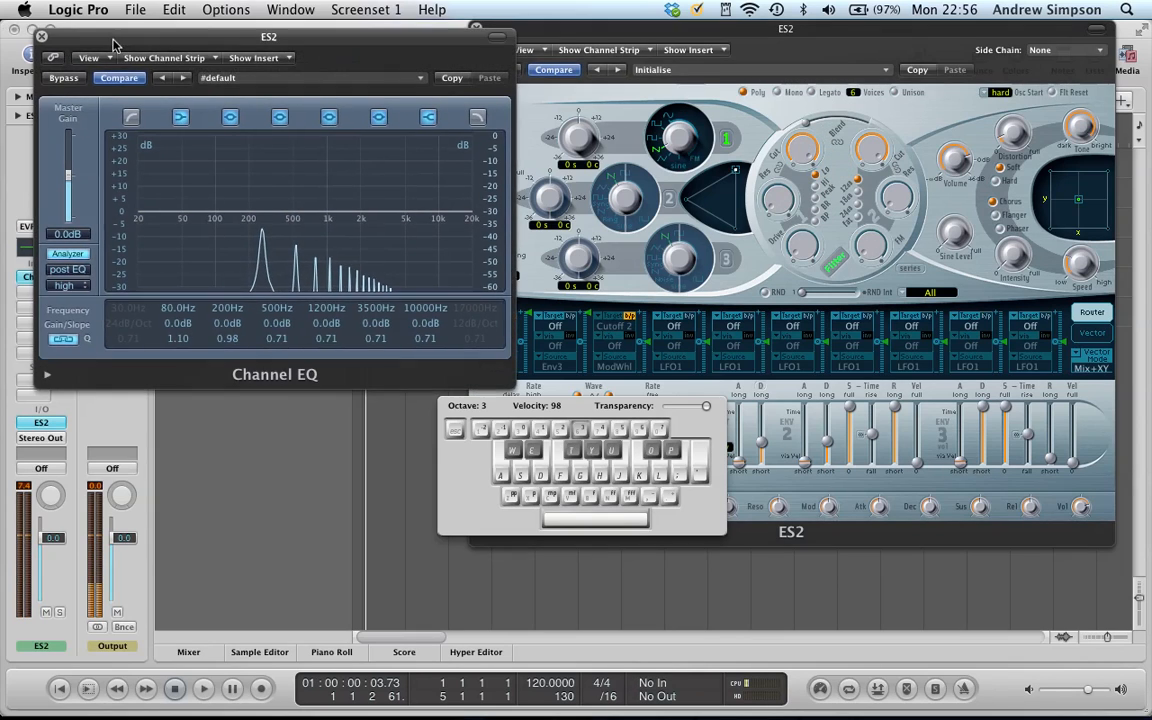
{"action": "left_click", "coordinate": [41, 36]}
Step: Lower ES2's filter 1 cutoff, switch the filter to Hi mode and sweep the cutoff while playing a note
{"action": "left_click_drag", "start_coordinate": [803, 146], "coordinate": [830, 366]}
{"action": "left_click", "coordinate": [815, 186]}
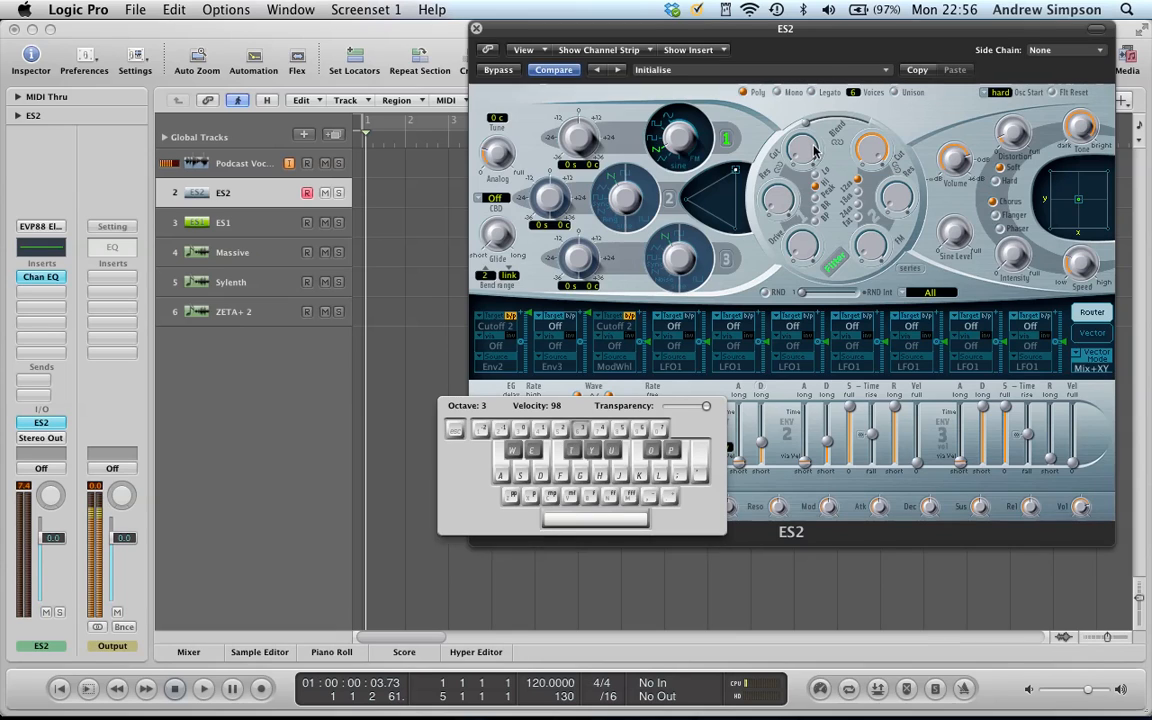
{"action": "key", "text": "a"}
{"action": "left_click", "coordinate": [808, 162]}
{"action": "left_click_drag", "start_coordinate": [808, 150], "coordinate": [828, 182]}
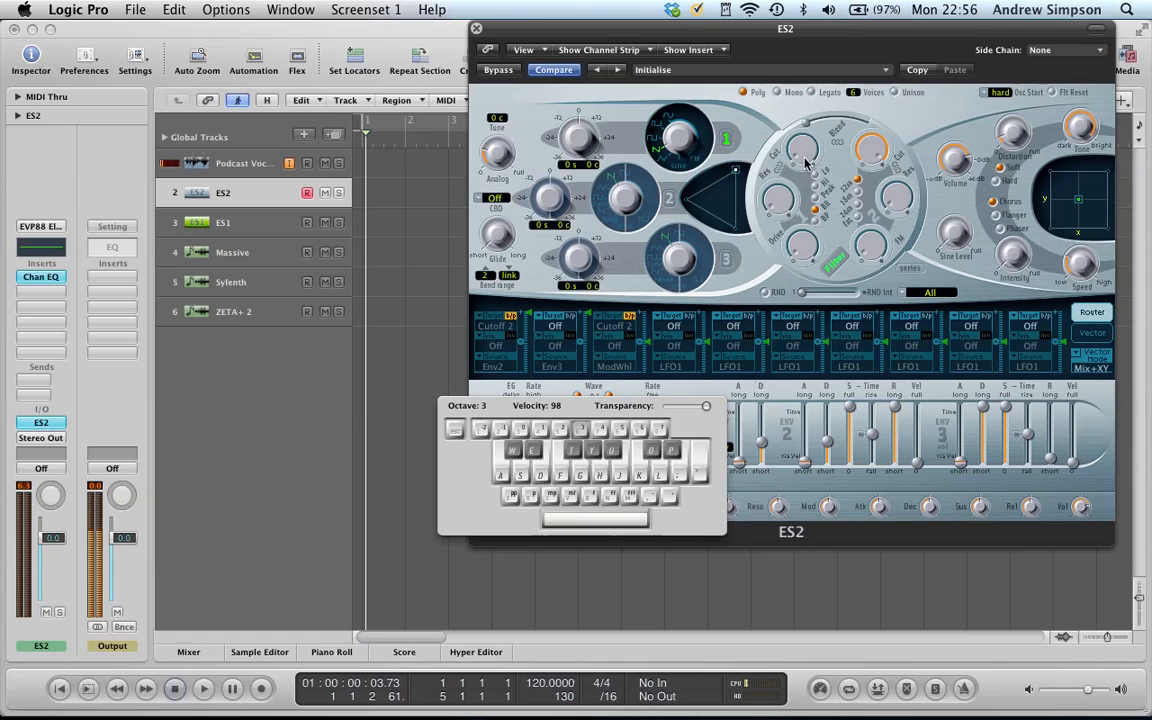
Step: Audition ES2's filter 1 in BR and BP modes by sweeping the cutoff while playing notes
{"action": "key", "text": "a"}
{"action": "left_click_drag", "start_coordinate": [805, 143], "coordinate": [818, 228]}
{"action": "mouse_move", "coordinate": [806, 160]}
{"action": "left_mouse_down"}
{"action": "mouse_move", "coordinate": [802, 16]}
{"action": "mouse_move", "coordinate": [818, 180]}
{"action": "left_mouse_up"}
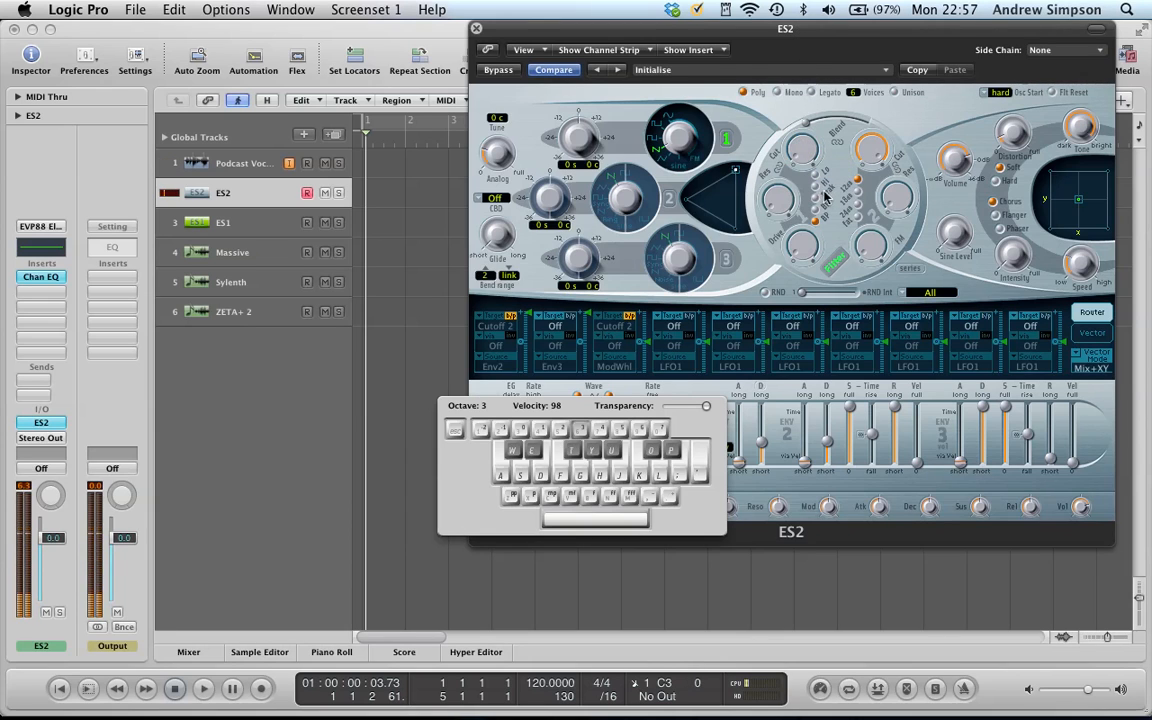
Step: Return ES2's filter 1 to Lo mode, reposition the synthesizer window and close it
{"action": "left_click_drag", "start_coordinate": [836, 28], "coordinate": [611, 11]}
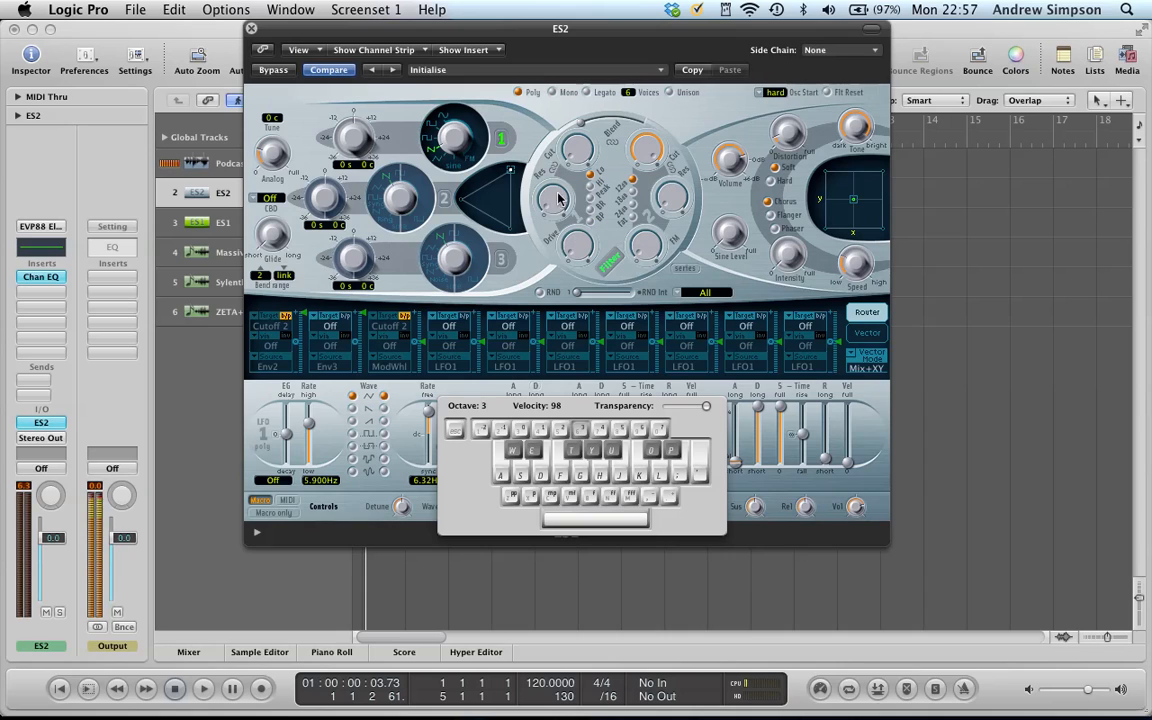
{"action": "left_click_drag", "start_coordinate": [585, 33], "coordinate": [577, 35]}
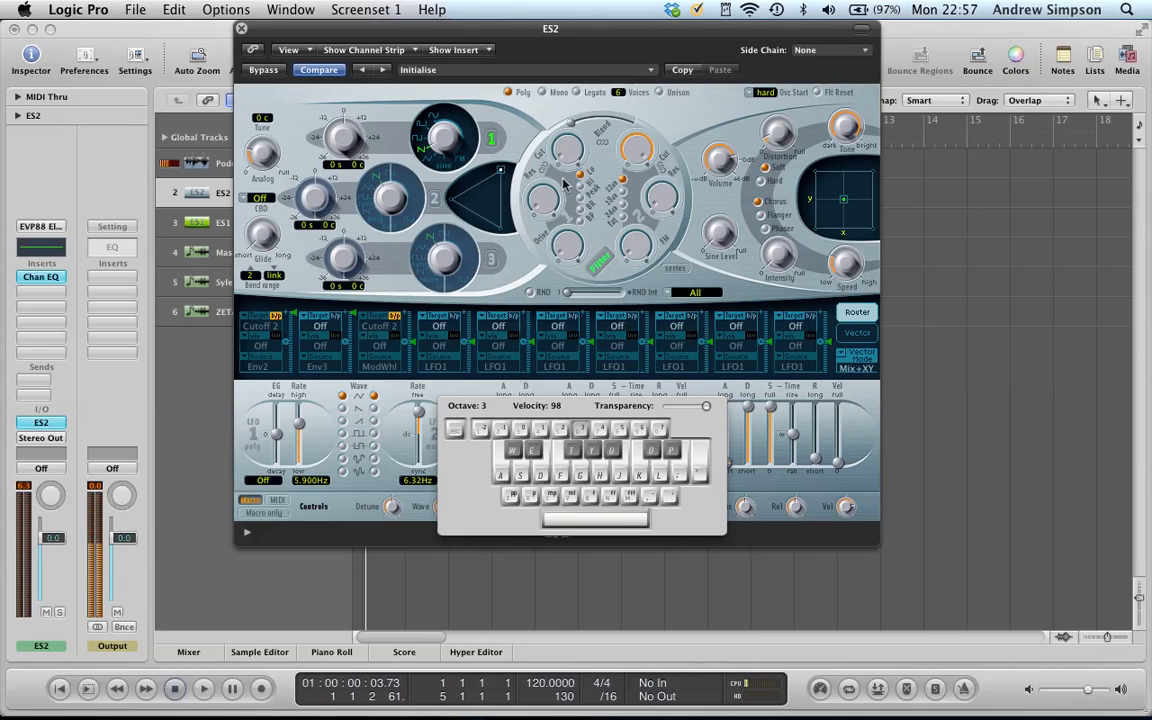
{"action": "left_click_drag", "start_coordinate": [517, 29], "coordinate": [617, 29]}
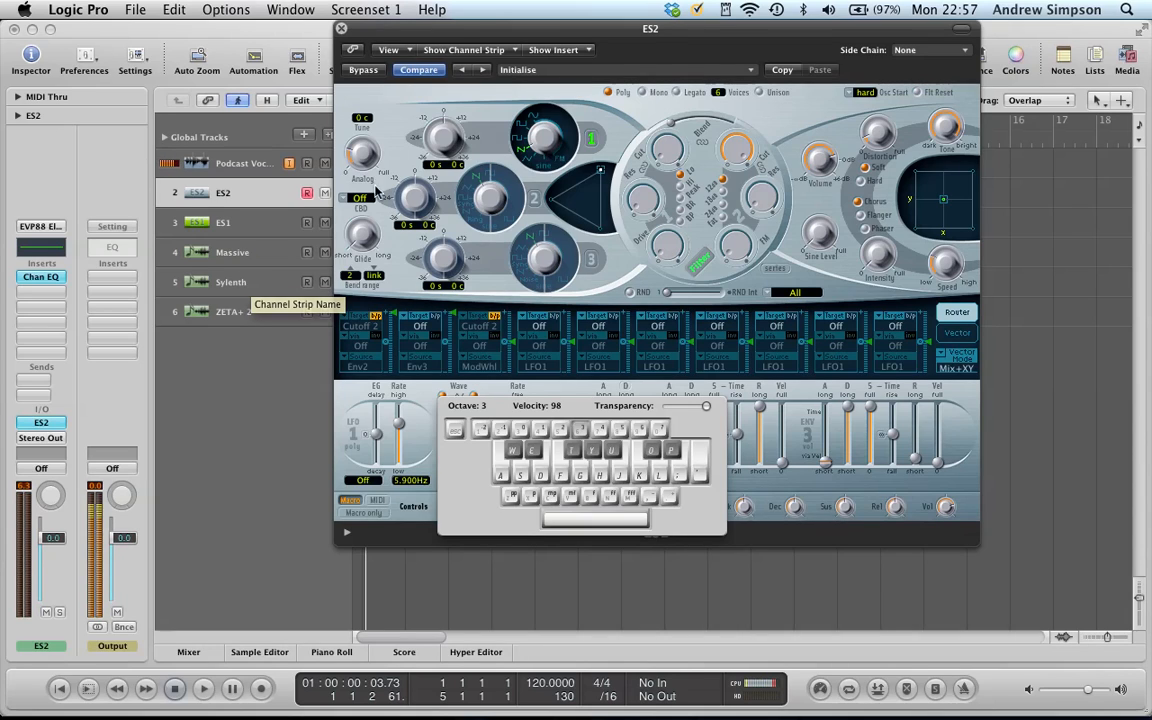
{"action": "left_click", "coordinate": [341, 28]}
Step: Open ES1 on the ES1 track to view its filter section, and close its window
{"action": "left_click", "coordinate": [260, 222]}
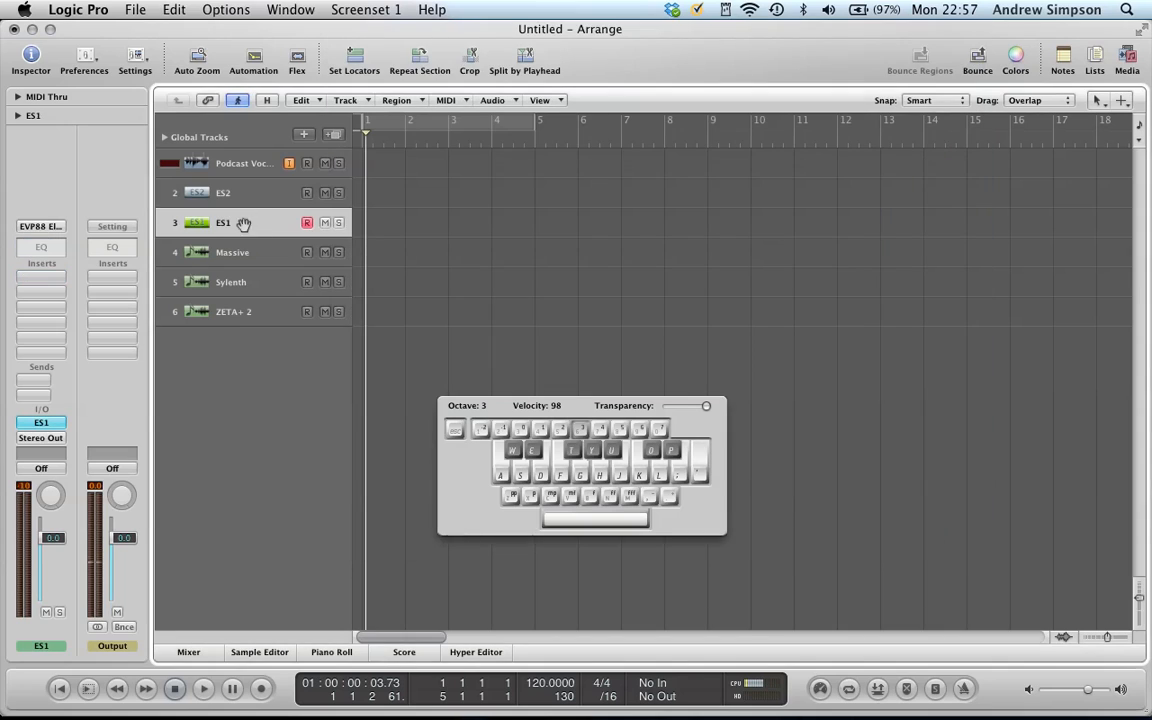
{"action": "left_click", "coordinate": [41, 423]}
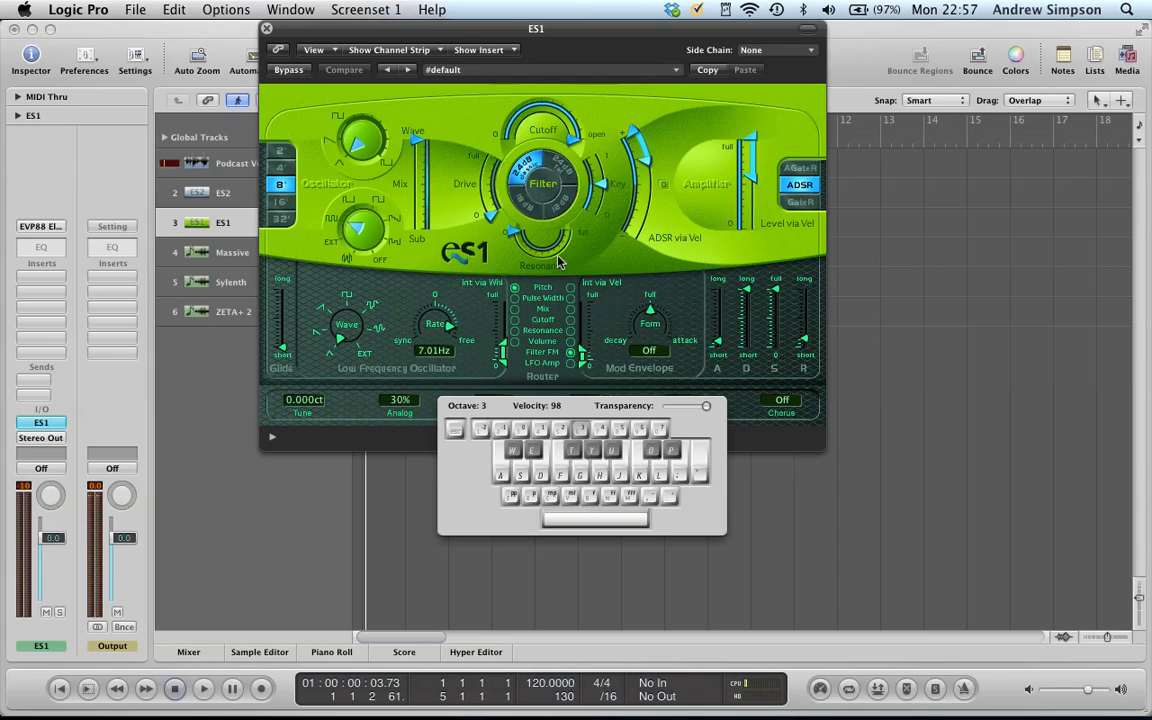
{"action": "left_click", "coordinate": [267, 29]}
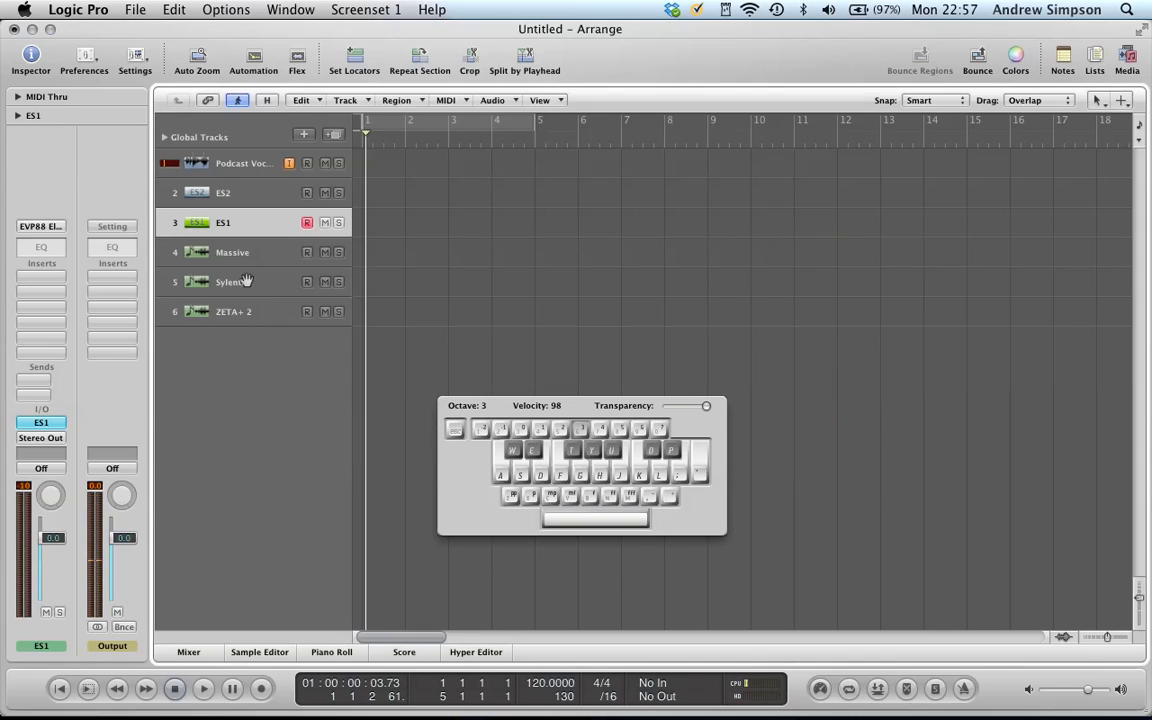
Step: Open Massive on the Massive track, view the filter types available for Filter 1, and close the synthesizer without choosing one
{"action": "left_click", "coordinate": [245, 255]}
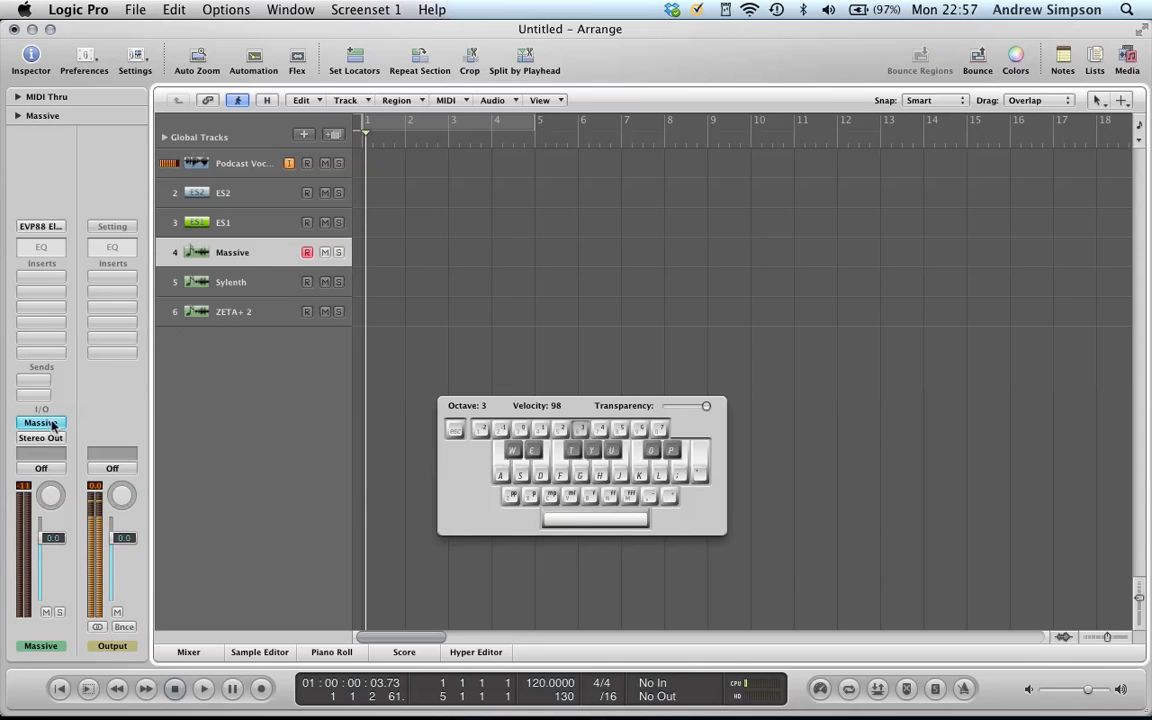
{"action": "left_click", "coordinate": [40, 422]}
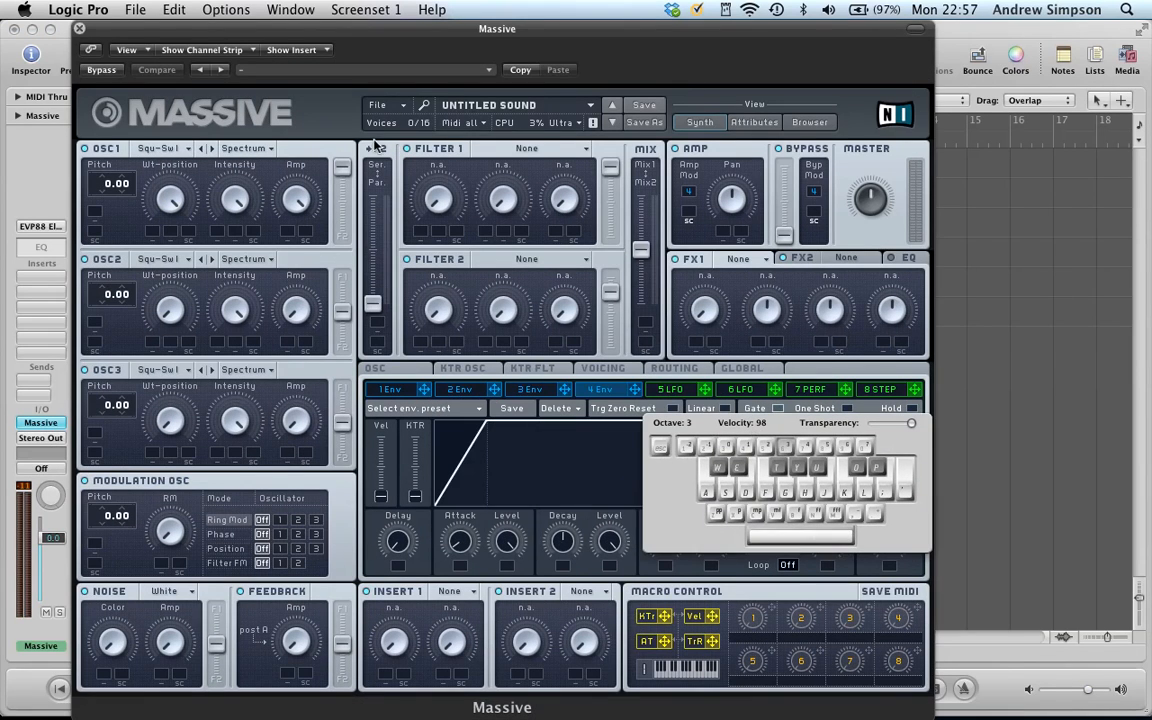
{"action": "left_click", "coordinate": [528, 149]}
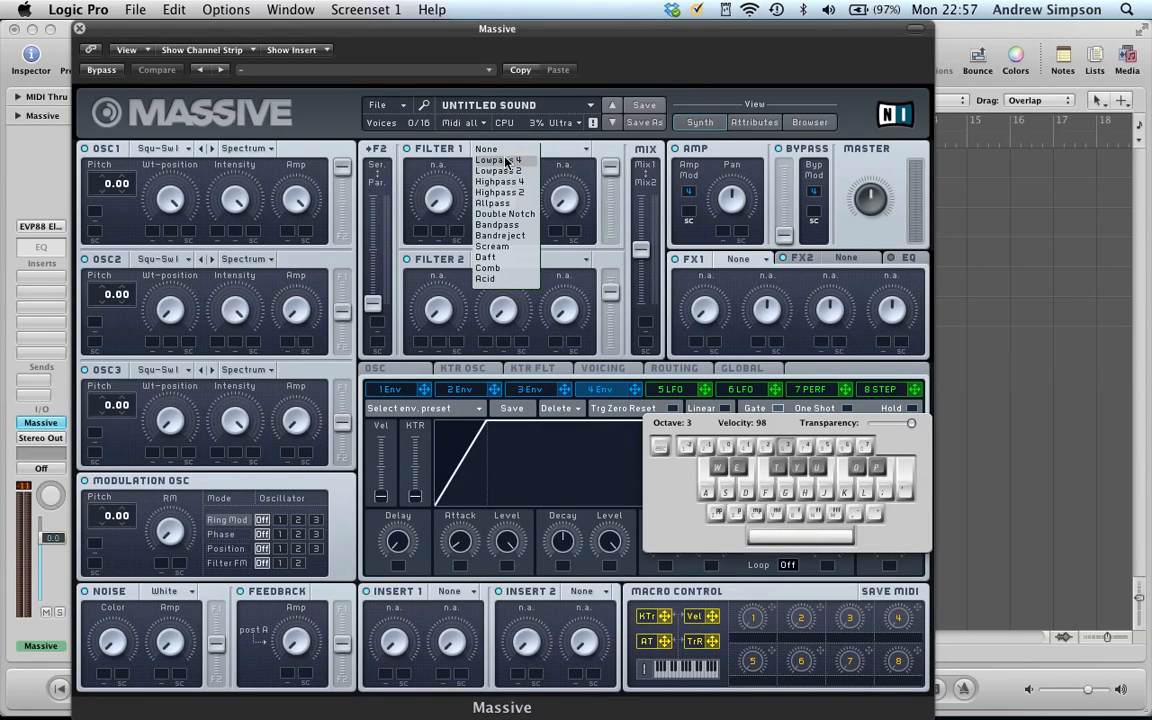
{"action": "left_click", "coordinate": [576, 153]}
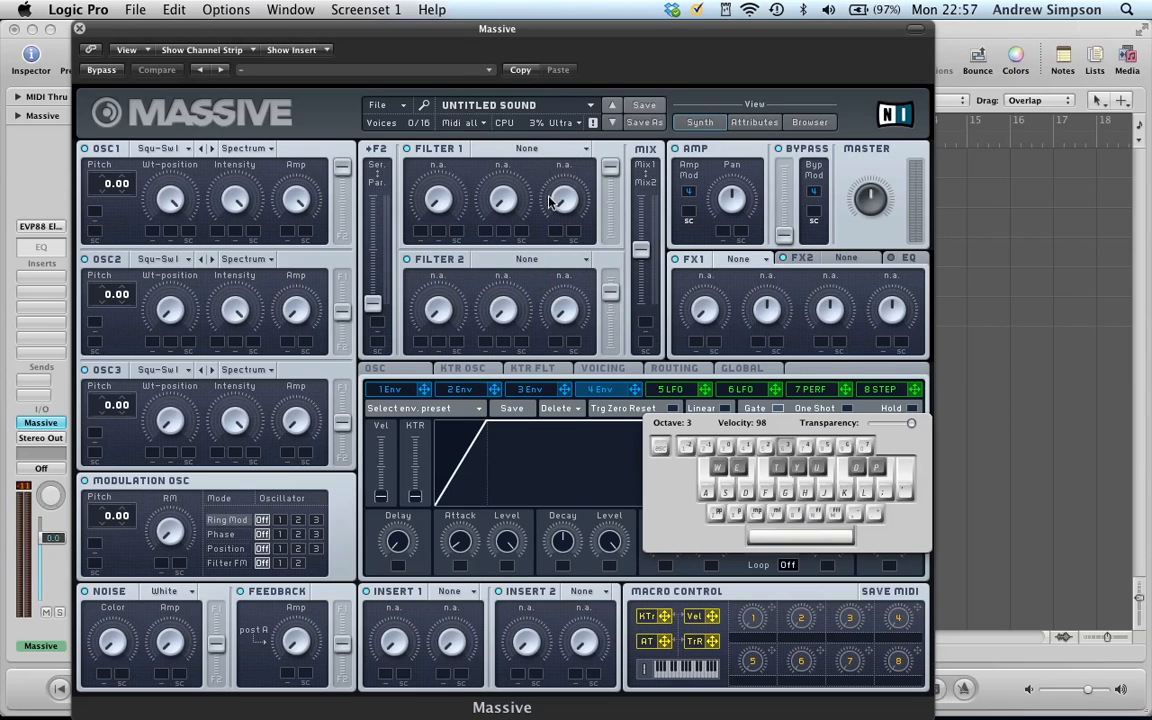
{"action": "left_click", "coordinate": [79, 29]}
Step: Open Sylenth1 on the Sylenth track and set Filter A's type to Lowpass
{"action": "left_click", "coordinate": [247, 280]}
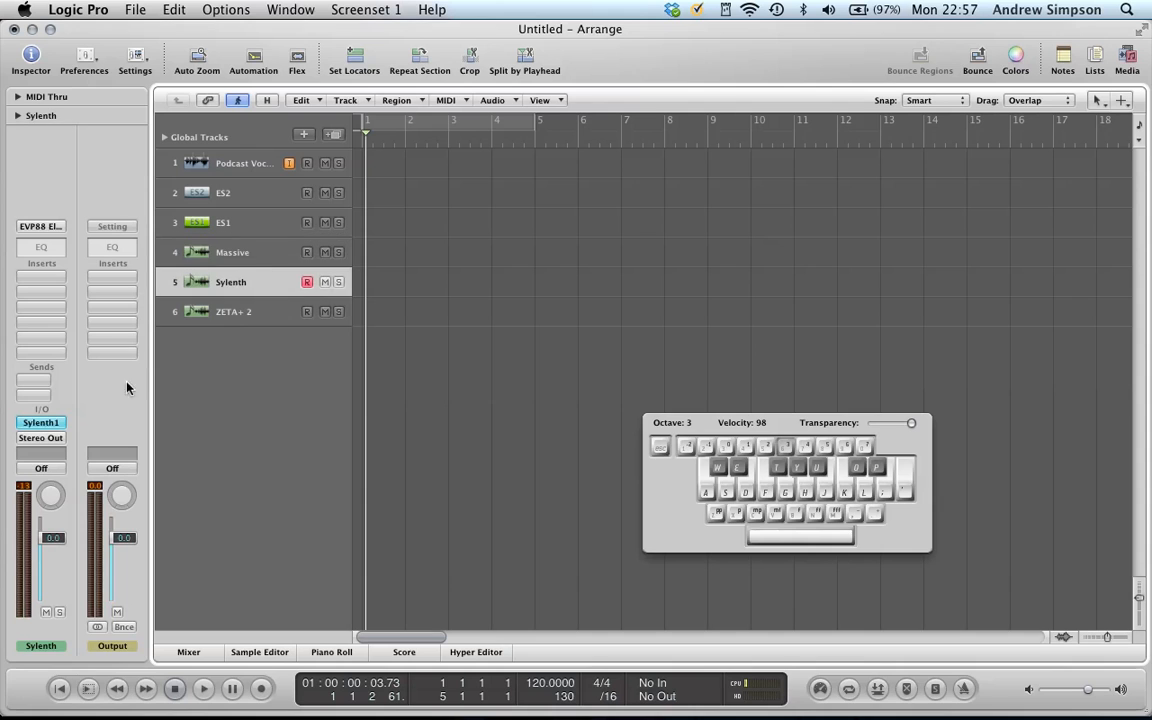
{"action": "left_click", "coordinate": [42, 423]}
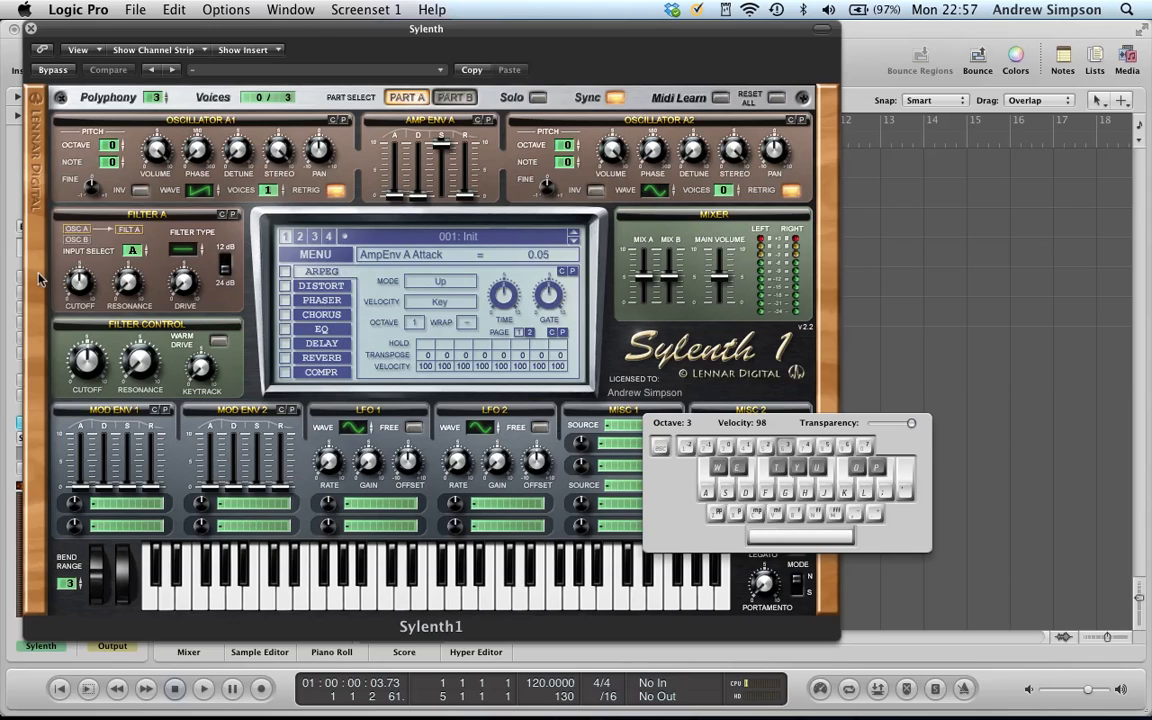
{"action": "left_click", "coordinate": [188, 249]}
{"action": "left_click_drag", "start_coordinate": [188, 252], "coordinate": [198, 246]}
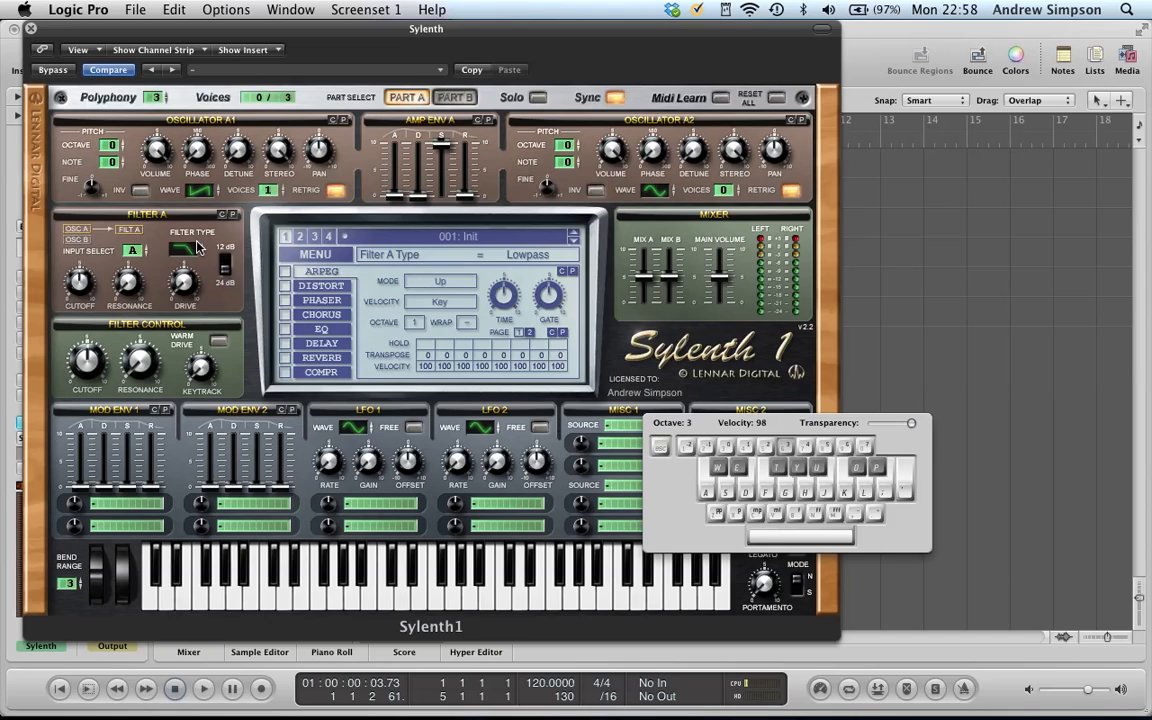
Step: Play a test note while changing Sylenth1's Filter A type to Highpass and on to Bypass, and close the synthesizer
{"action": "key", "text": "a"}
{"action": "left_click_drag", "start_coordinate": [190, 253], "coordinate": [195, 248]}
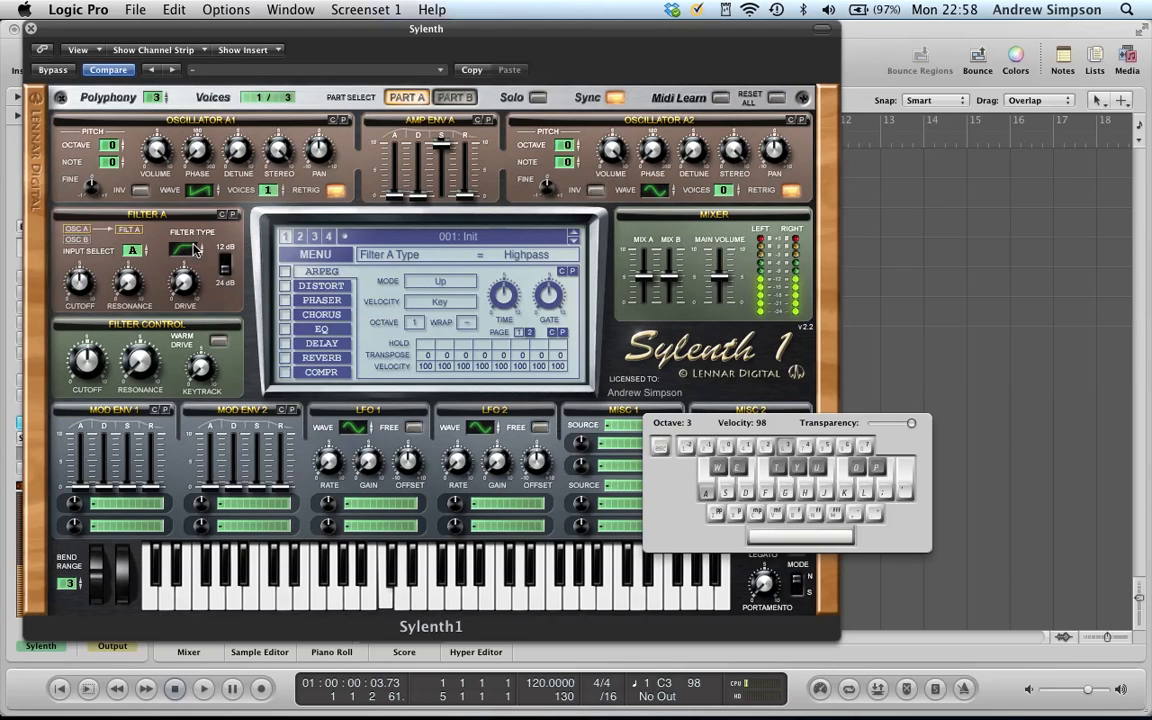
{"action": "left_click", "coordinate": [195, 248]}
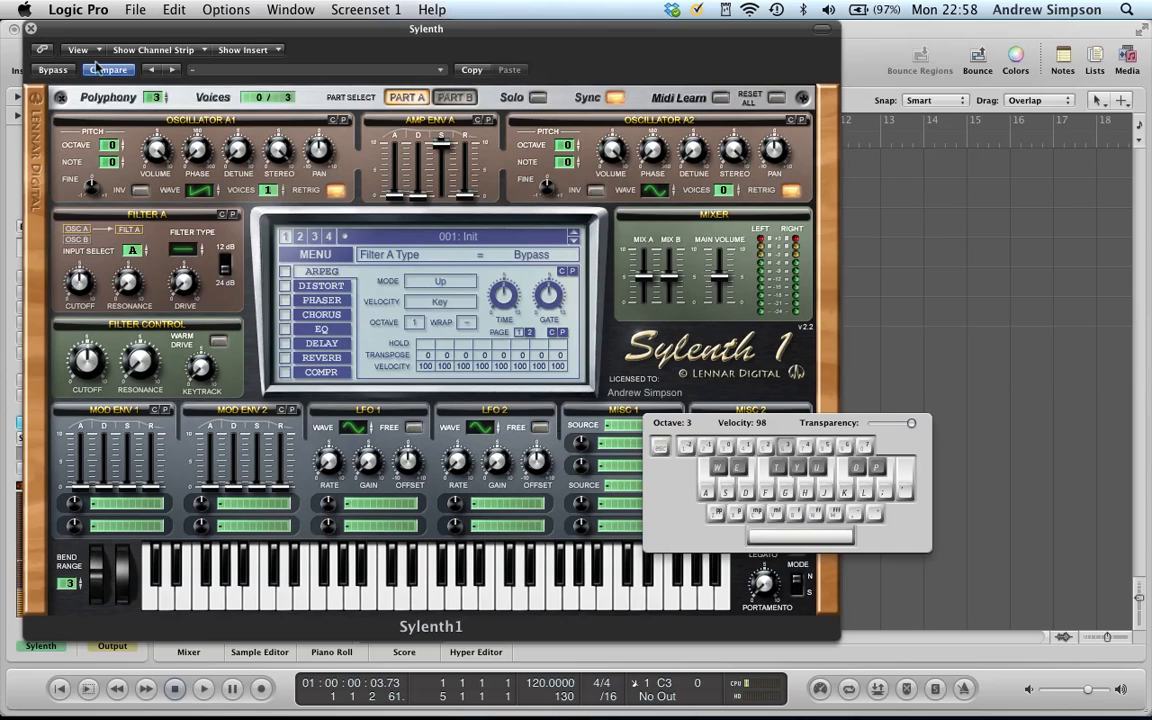
{"action": "left_click", "coordinate": [31, 28]}
Step: Open Z3TA+ 2 on the ZETA+ 2 track, reposition its window and set filter 1's type to 12 dB/OCT LPF
{"action": "left_click", "coordinate": [247, 312]}
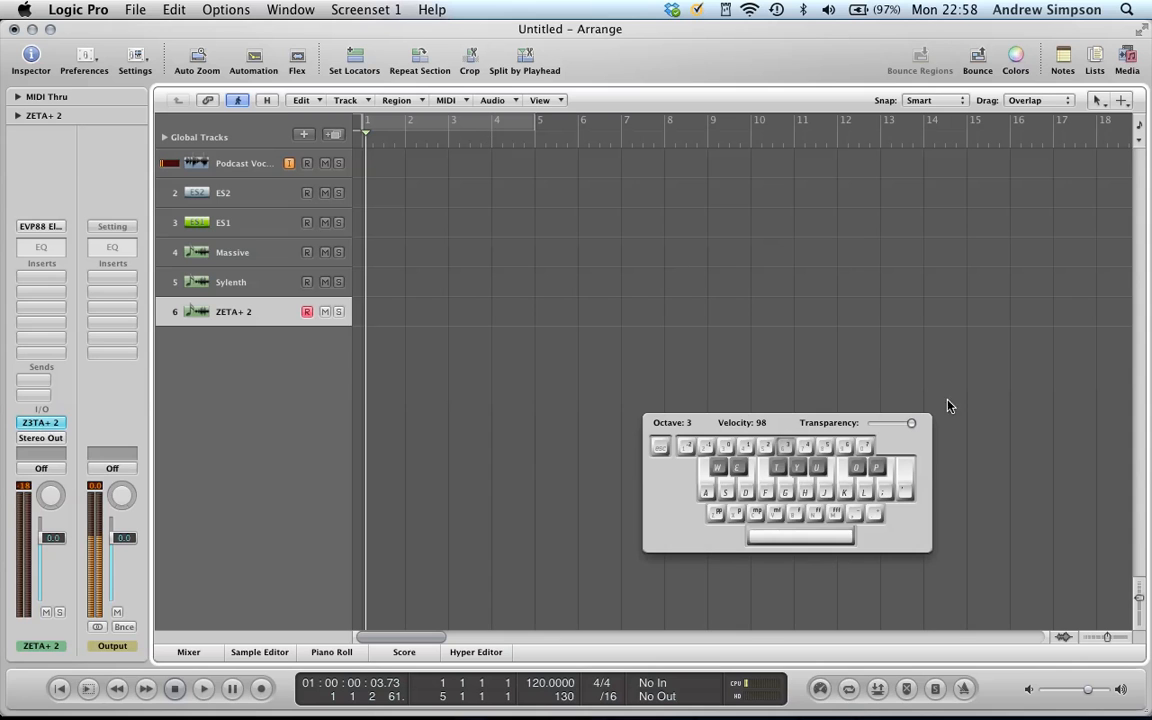
{"action": "left_click", "coordinate": [30, 425]}
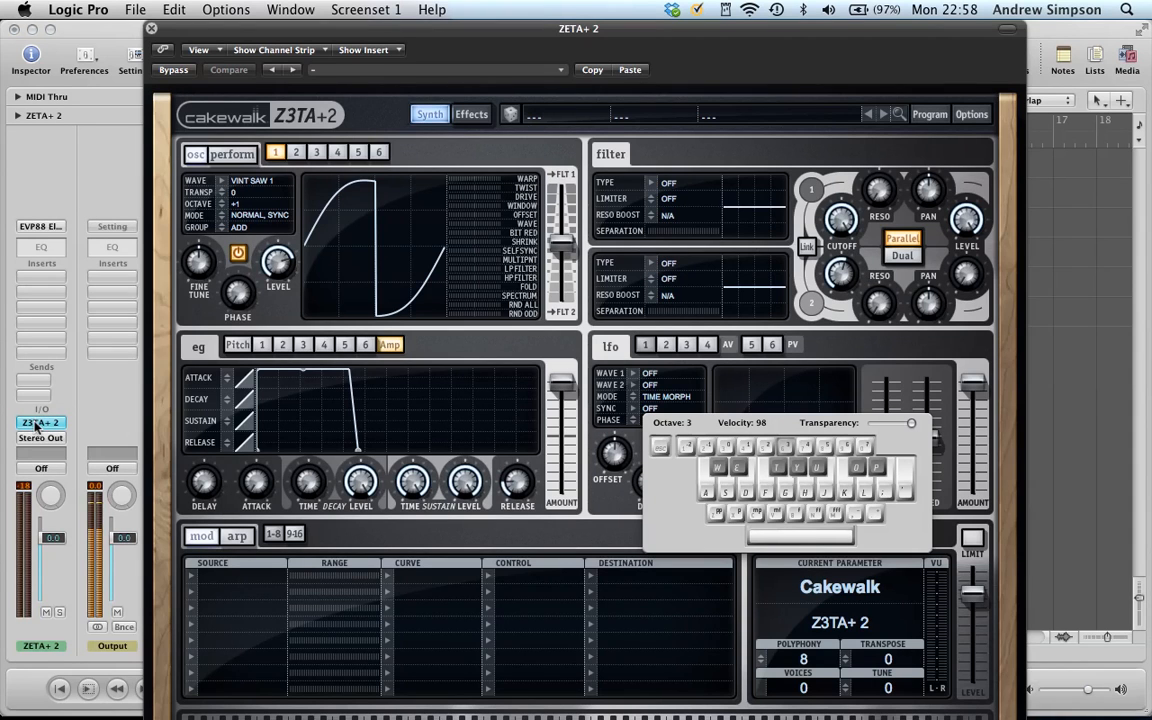
{"action": "left_click_drag", "start_coordinate": [586, 30], "coordinate": [418, 22]}
{"action": "key", "text": "a"}
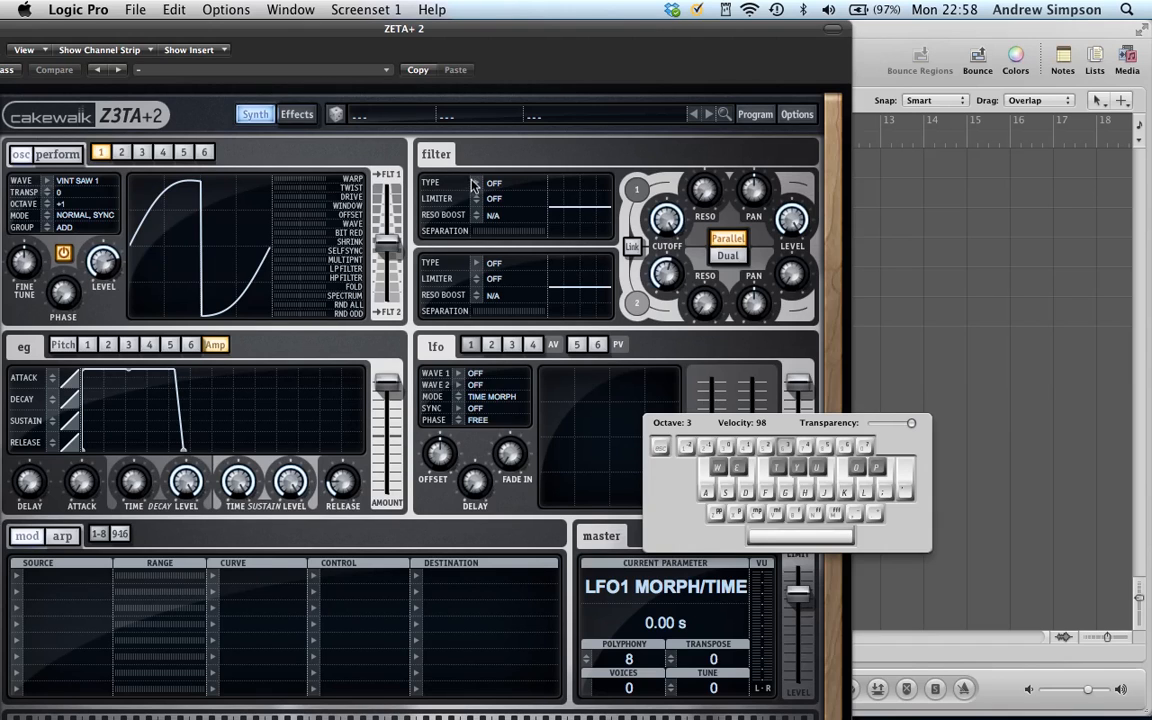
{"action": "left_click", "coordinate": [443, 176]}
{"action": "left_click", "coordinate": [526, 213]}
{"action": "left_click_drag", "start_coordinate": [312, 28], "coordinate": [363, 32]}
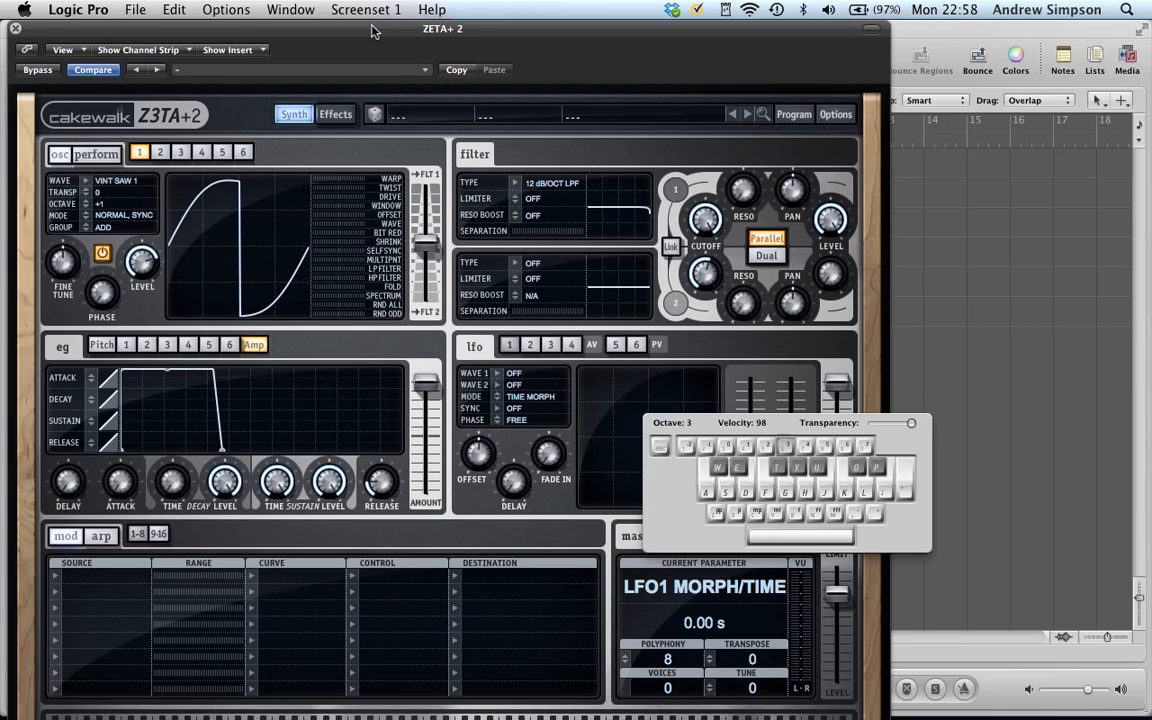
Step: Move the on-screen keyboard clear of the filters, lower filter 1's cutoff, and audition a note while raising its resonance and returning it to minimum
{"action": "left_click_drag", "start_coordinate": [728, 430], "coordinate": [425, 424]}
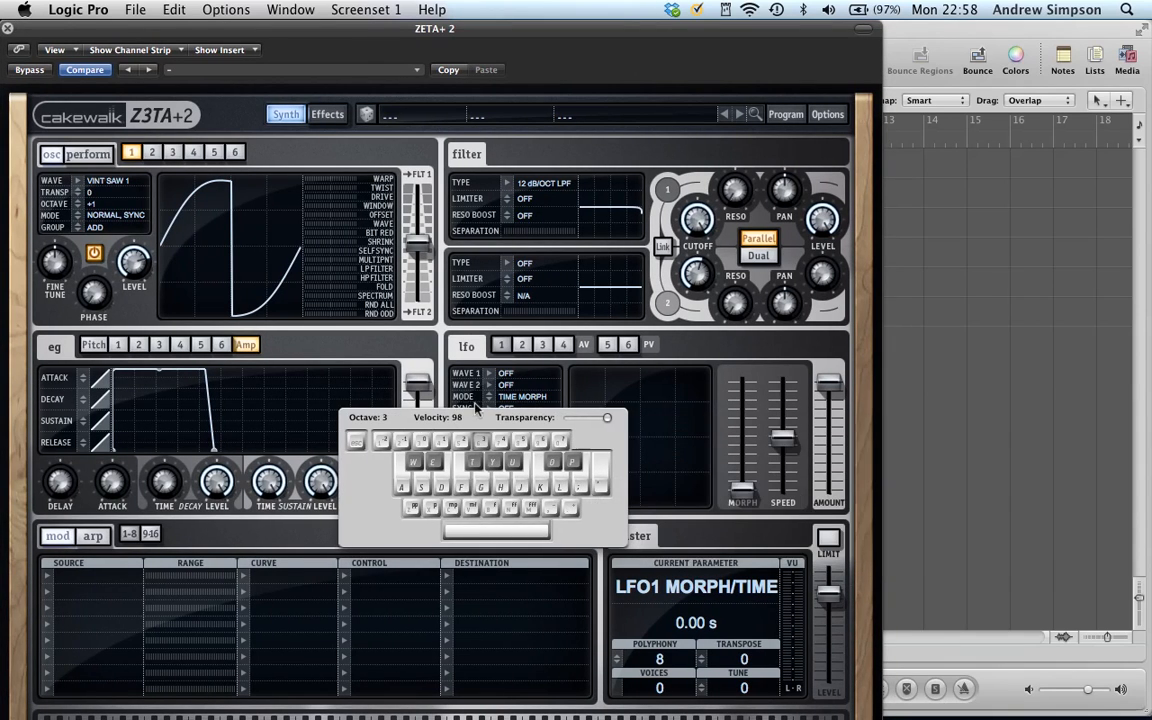
{"action": "left_click_drag", "start_coordinate": [697, 223], "coordinate": [706, 310]}
{"action": "left_click_drag", "start_coordinate": [700, 220], "coordinate": [700, 221]}
{"action": "key", "text": "a"}
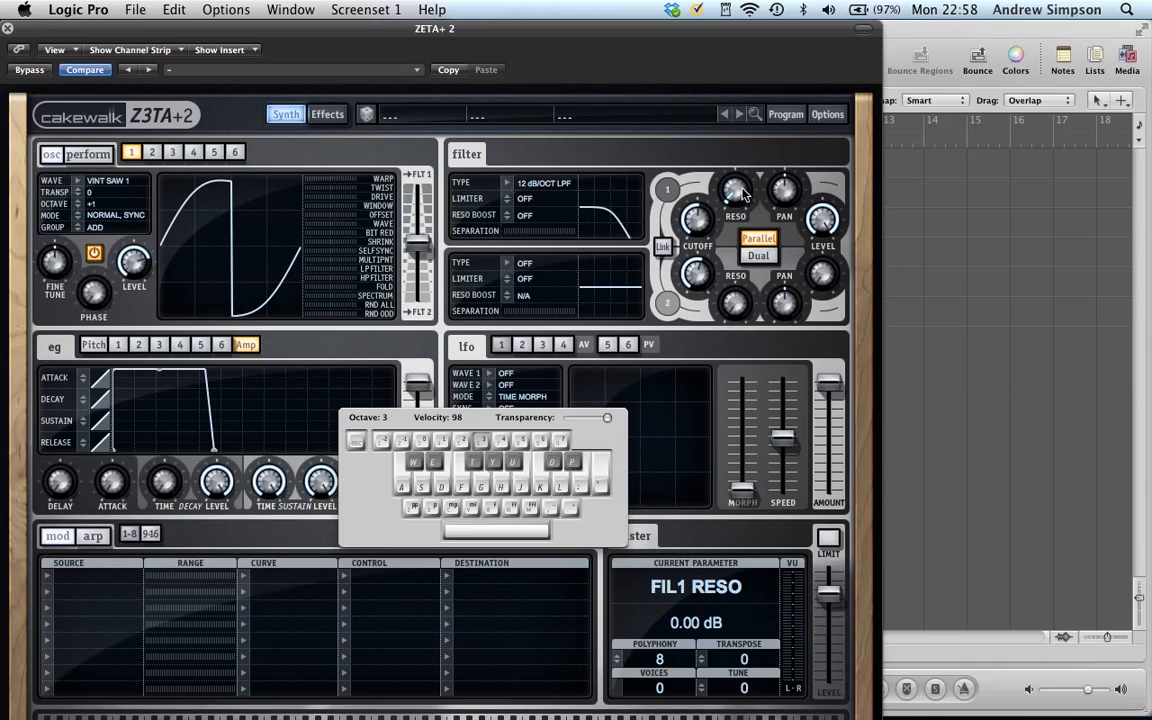
{"action": "left_click_drag", "start_coordinate": [742, 193], "coordinate": [697, 14]}
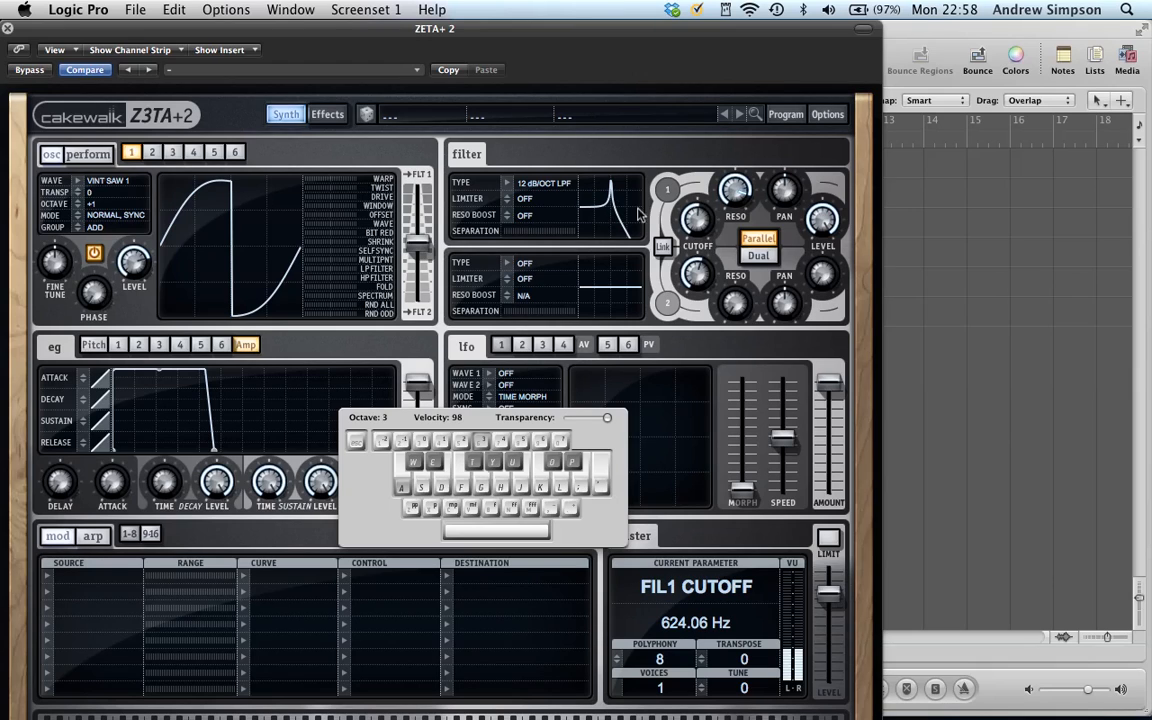
{"action": "left_click_drag", "start_coordinate": [739, 182], "coordinate": [754, 359]}
Step: Hide the on-screen musical keyboard, reposition the Z3TA+ 2 window and close it
{"action": "key", "text": "Caps_Lock"}
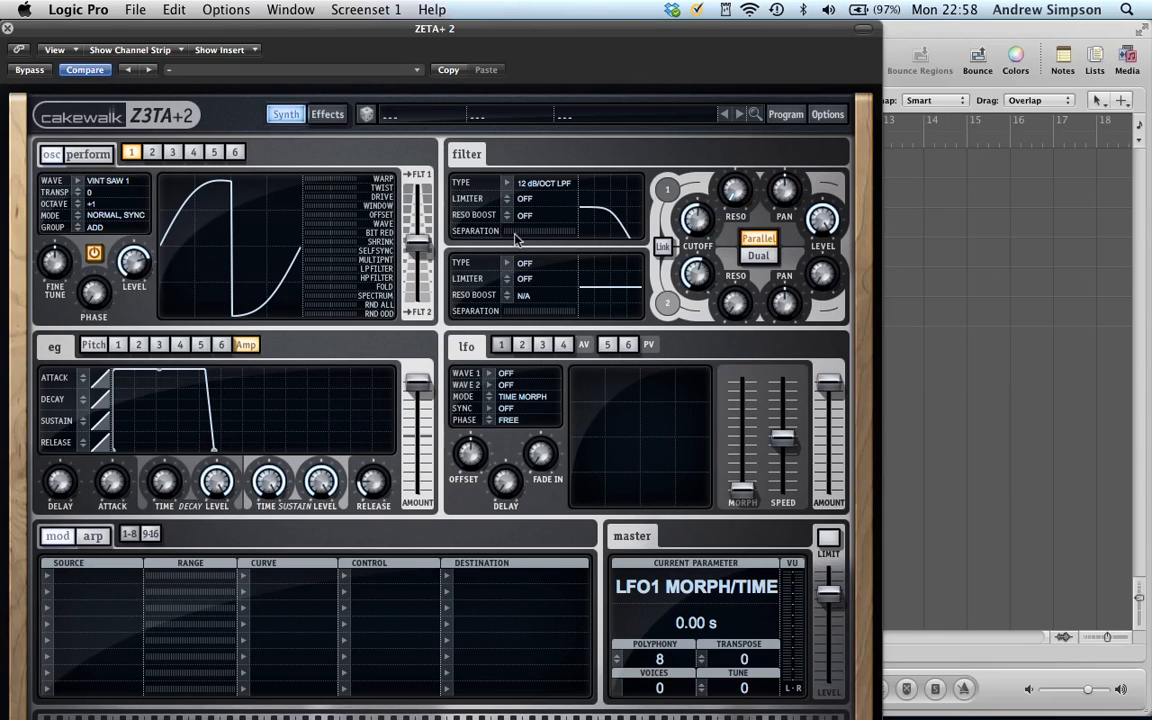
{"action": "left_click_drag", "start_coordinate": [314, 26], "coordinate": [458, 2]}
{"action": "left_click", "coordinate": [157, 29]}
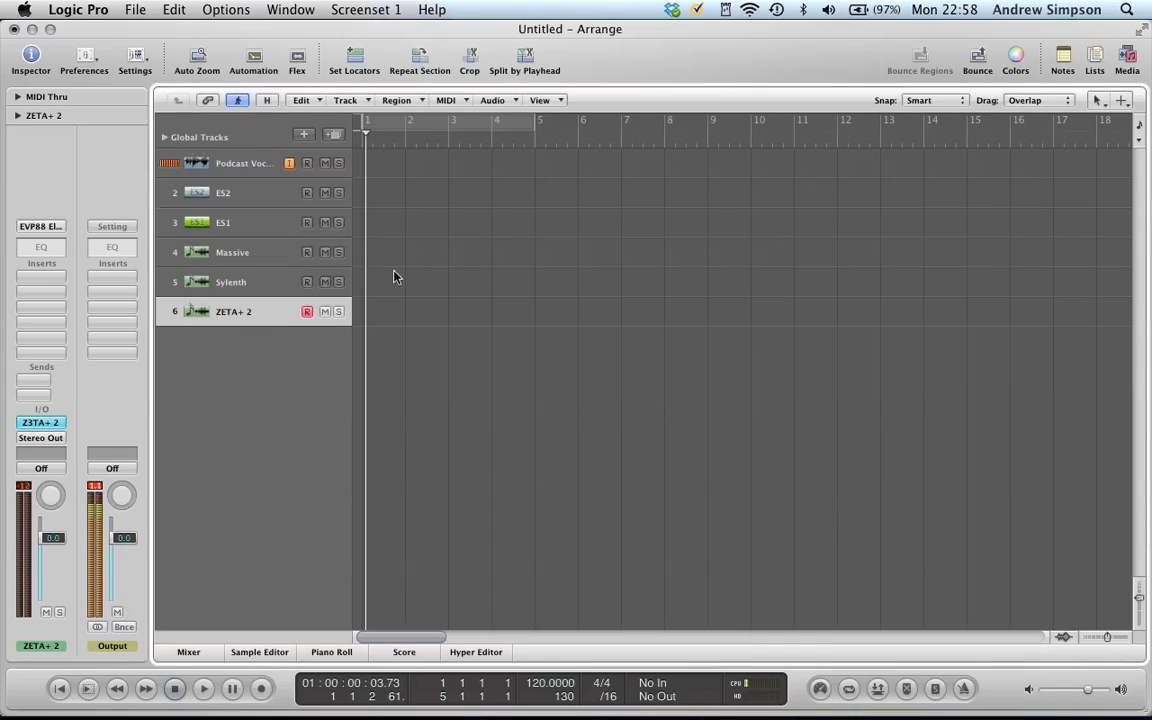